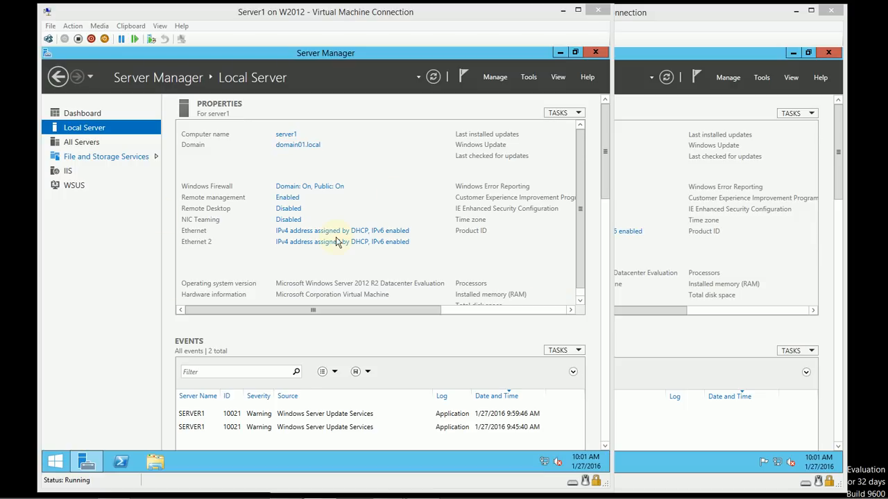
# - Compare the Local Server properties of the Server1 and Server2 virtual machines, ending on Server1
pyautogui.click(655, 167)
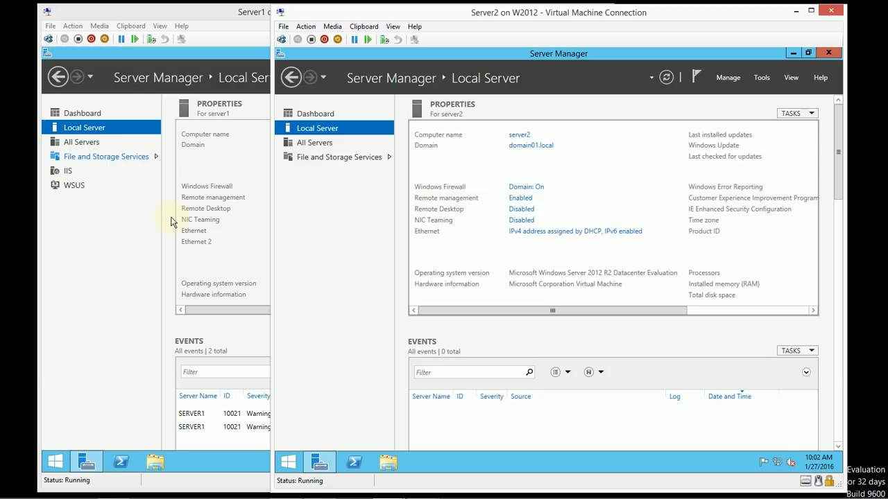
pyautogui.click(102, 233)
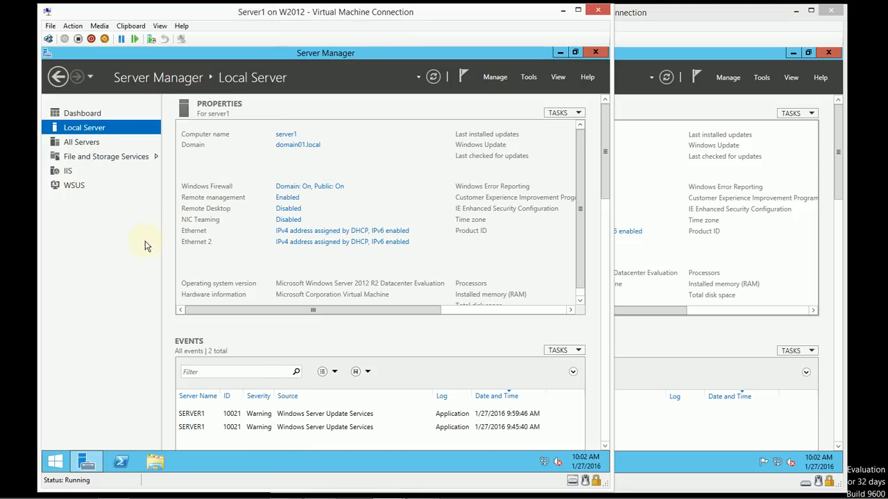
pyautogui.click(659, 197)
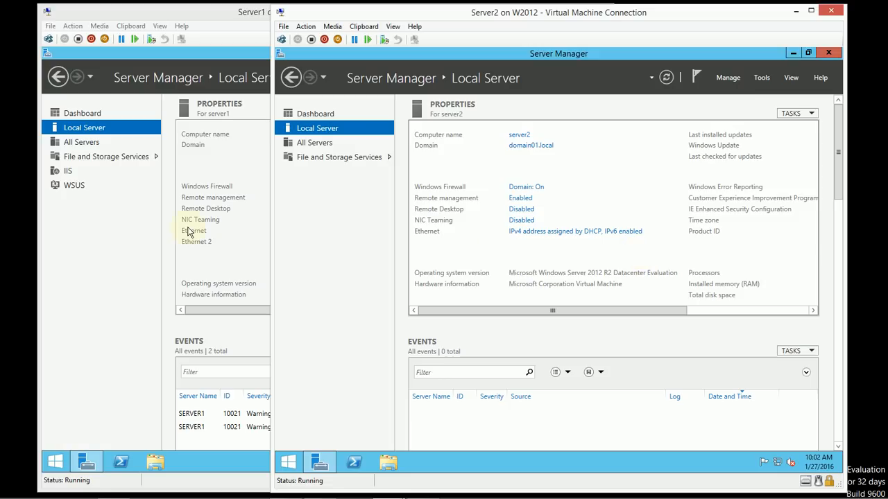
pyautogui.click(87, 269)
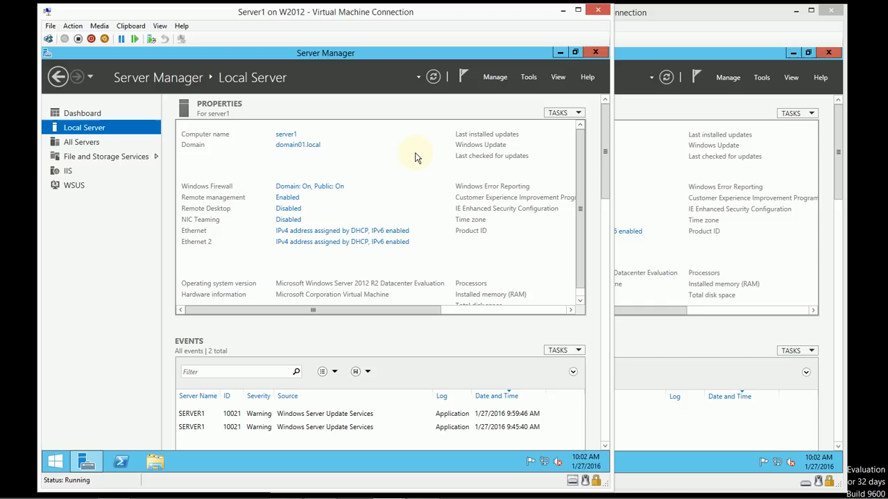
# - Start adding roles and features on Server1, keeping role-based installation and server1.domain01.local as destination, up to the server roles selection
pyautogui.click(502, 80)
pyautogui.click(505, 94)
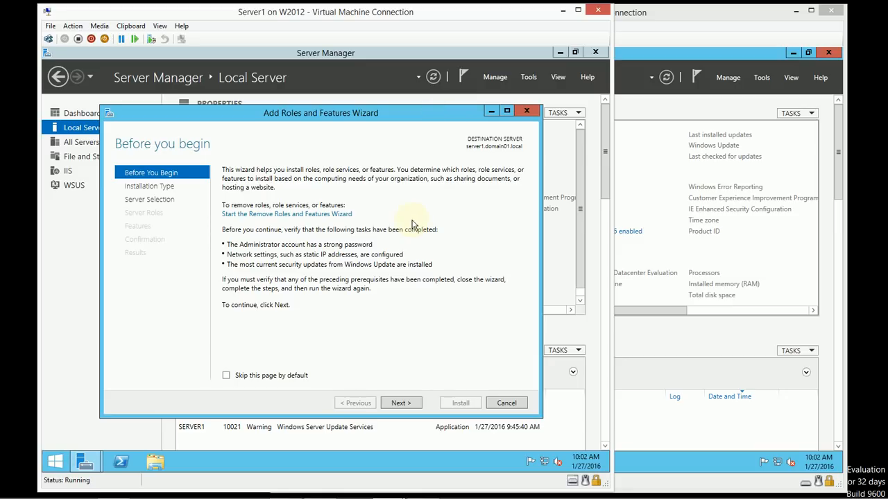
pyautogui.click(401, 403)
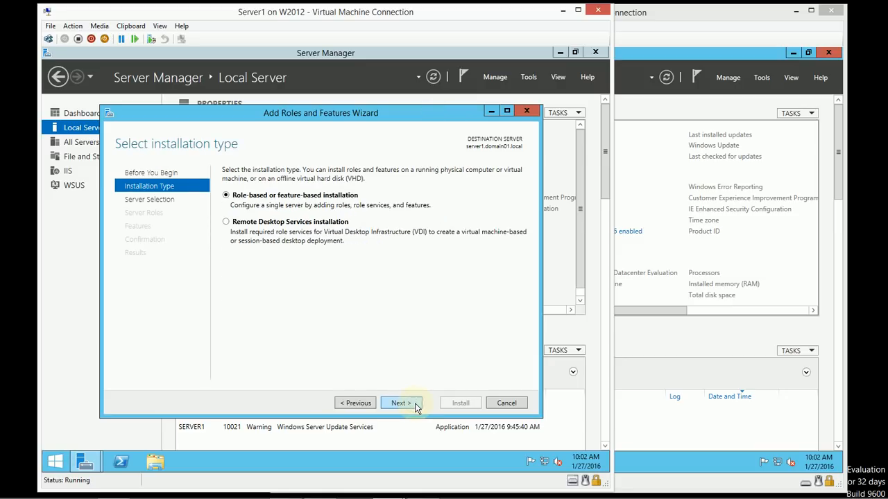
pyautogui.click(401, 403)
pyautogui.click(401, 402)
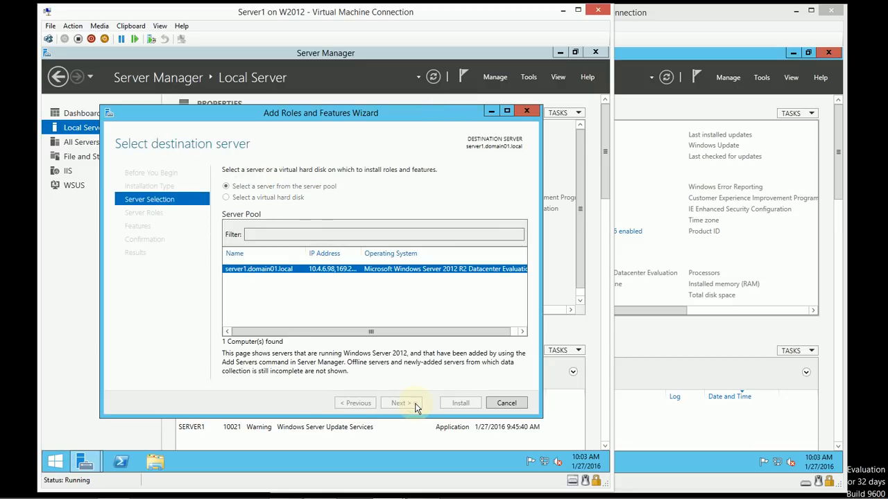
# - Select the DFS Namespaces role service with its required management tools and DFS Replication under File and iSCSI Services
pyautogui.scroll(-1, 399, 243)
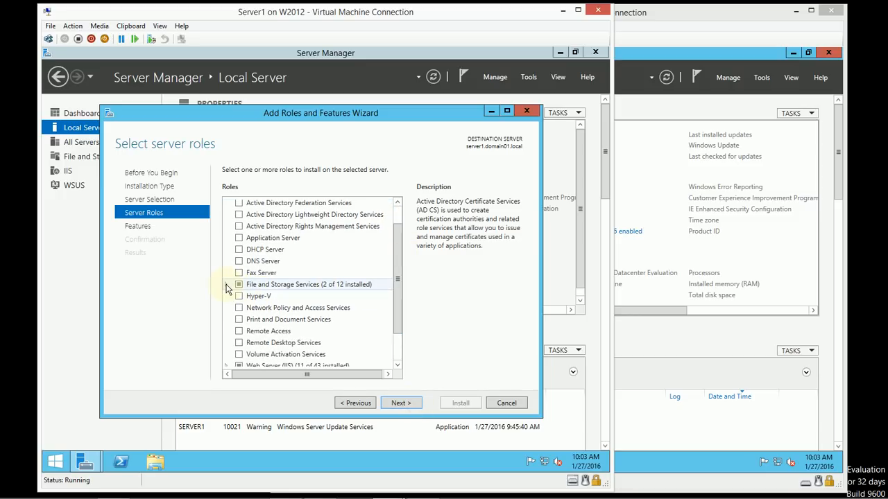
pyautogui.click(226, 285)
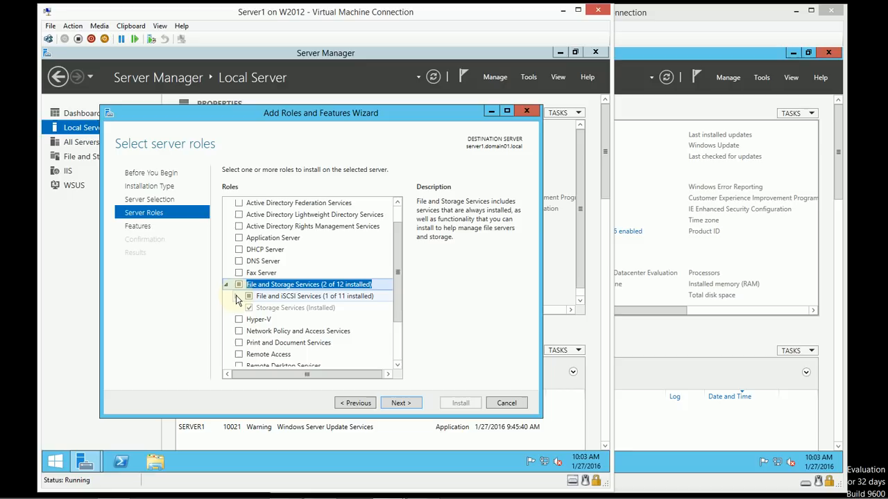
pyautogui.click(236, 296)
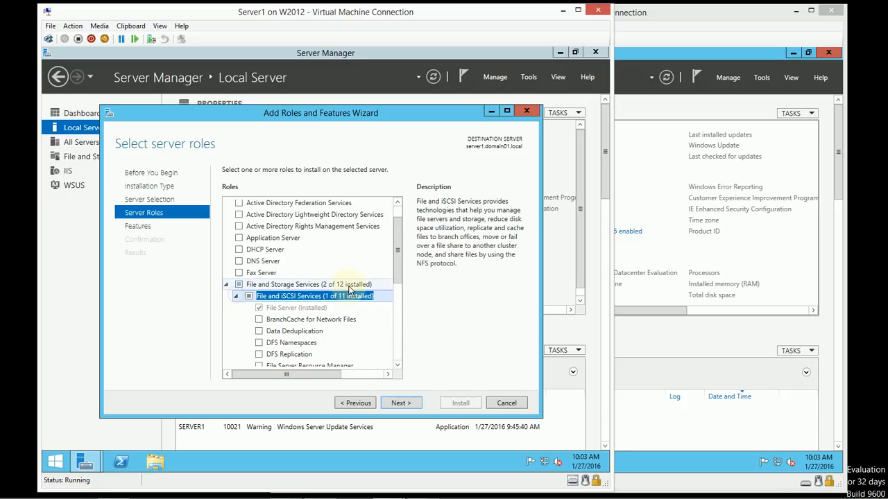
pyautogui.click(258, 344)
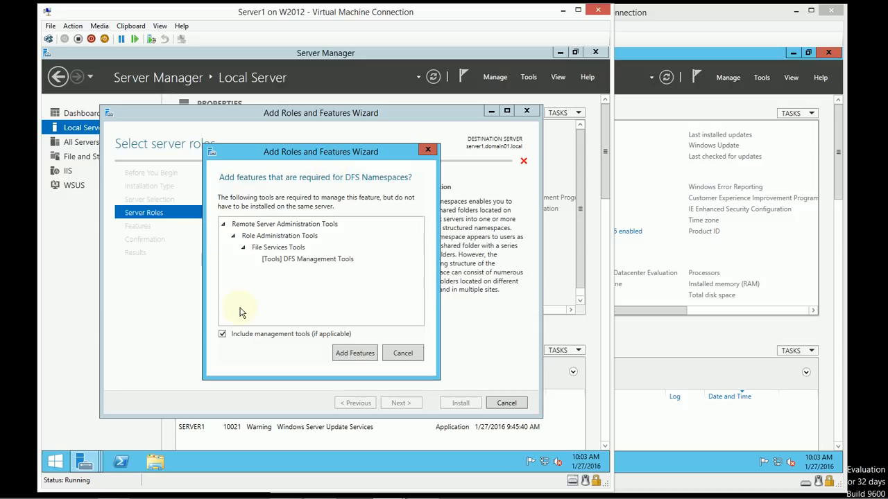
pyautogui.click(353, 354)
pyautogui.click(259, 354)
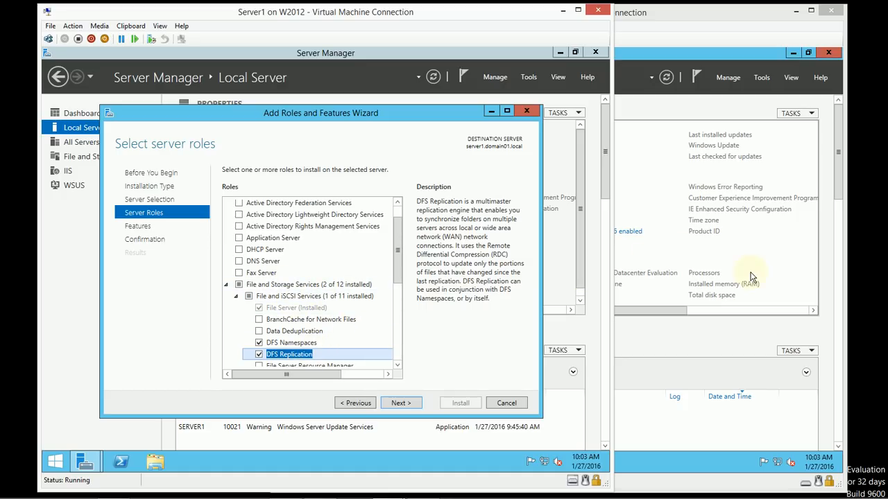
# - Install the selected DFS role services on Server1 without adding other features, and close the wizard once installation finishes
pyautogui.click(410, 405)
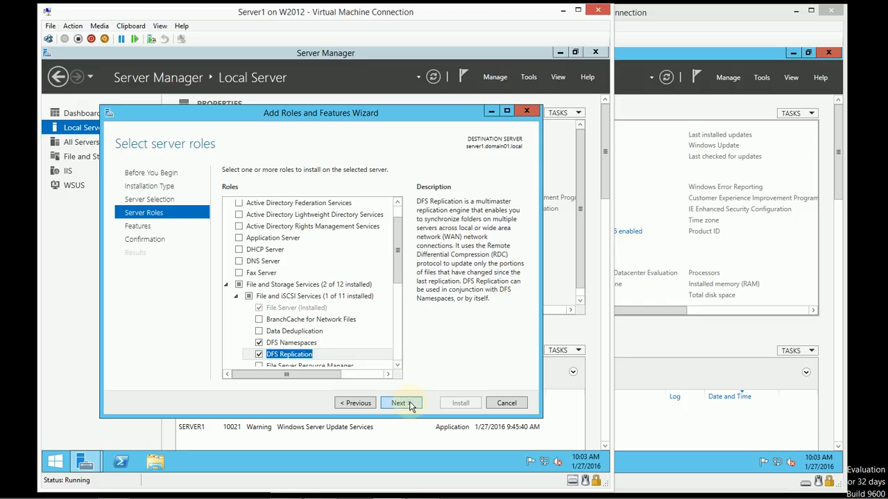
pyautogui.click(409, 405)
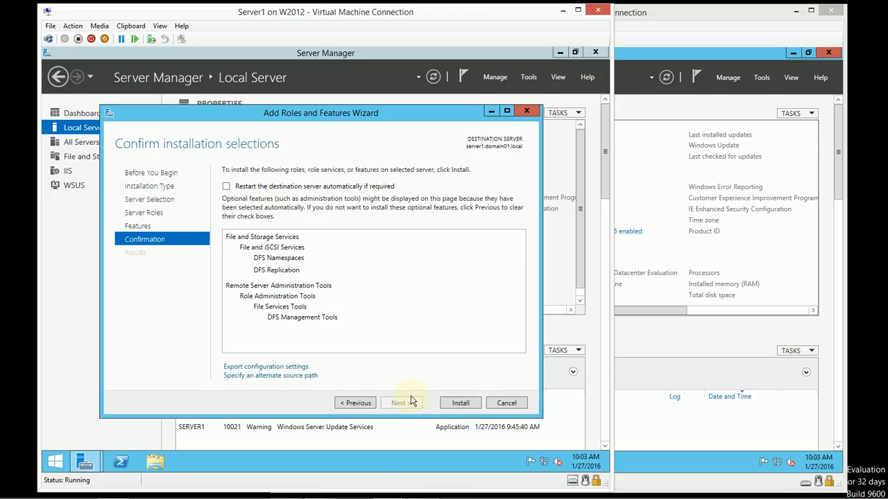
pyautogui.click(461, 404)
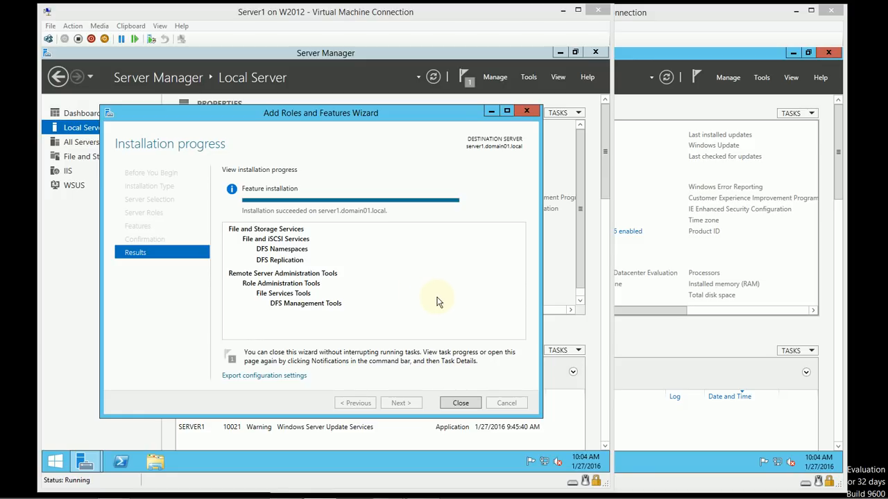
pyautogui.click(461, 403)
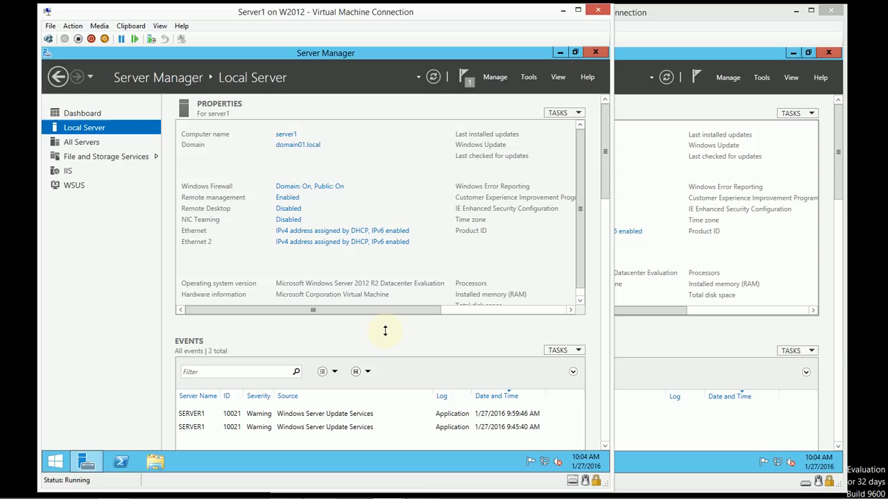
# - Open DFS Management on Server1, and check the domain membership of Server1 and Server2 in Server Manager
pyautogui.click(529, 76)
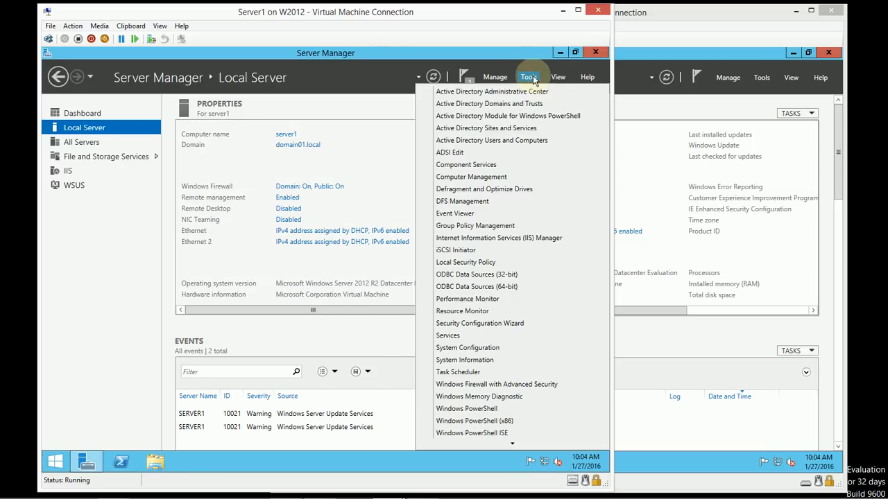
pyautogui.click(484, 203)
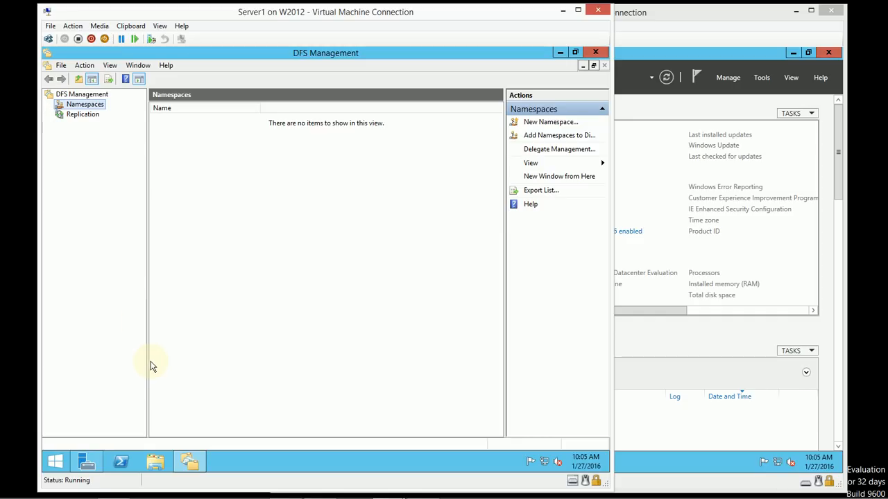
pyautogui.click(86, 462)
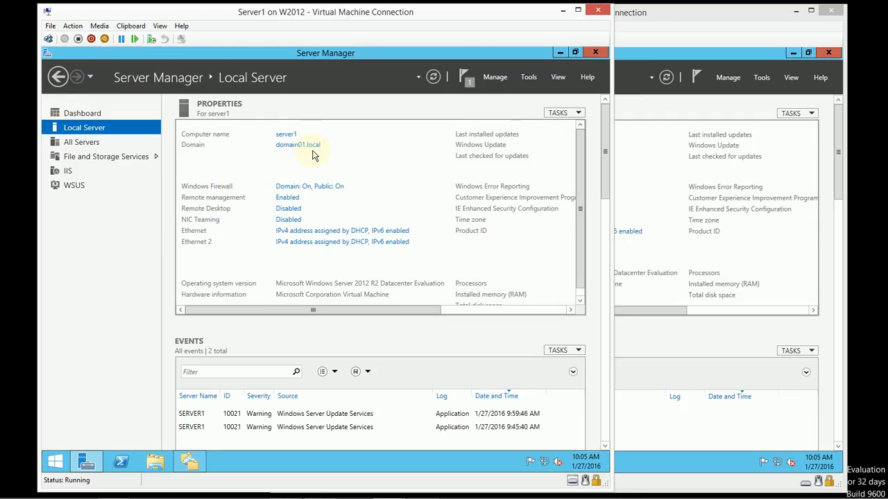
pyautogui.click(631, 173)
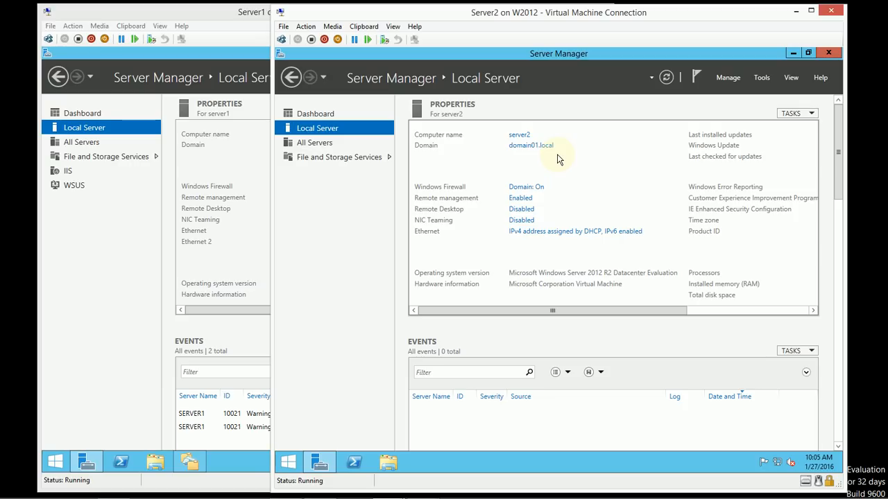
pyautogui.click(189, 462)
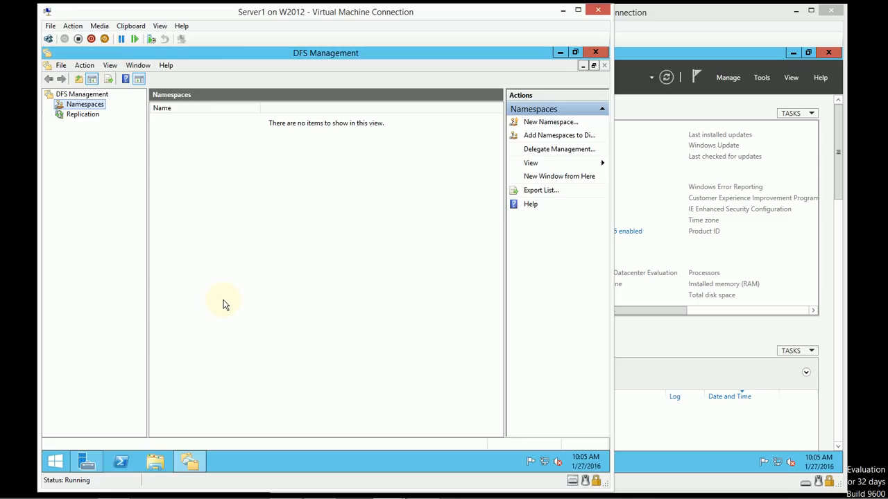
# - Create a folder named FinanceFiles at the root of Server1's Local Disk (C:)
pyautogui.click(157, 462)
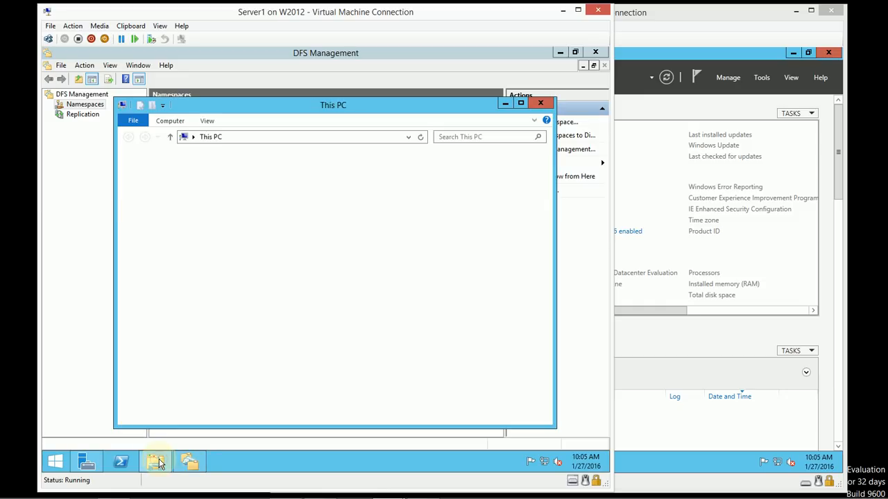
pyautogui.doubleClick(248, 290)
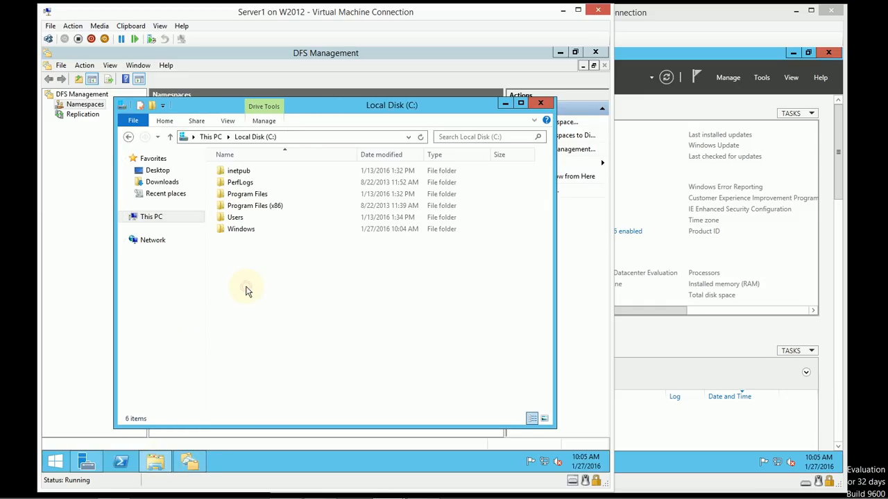
pyautogui.rightClick(271, 301)
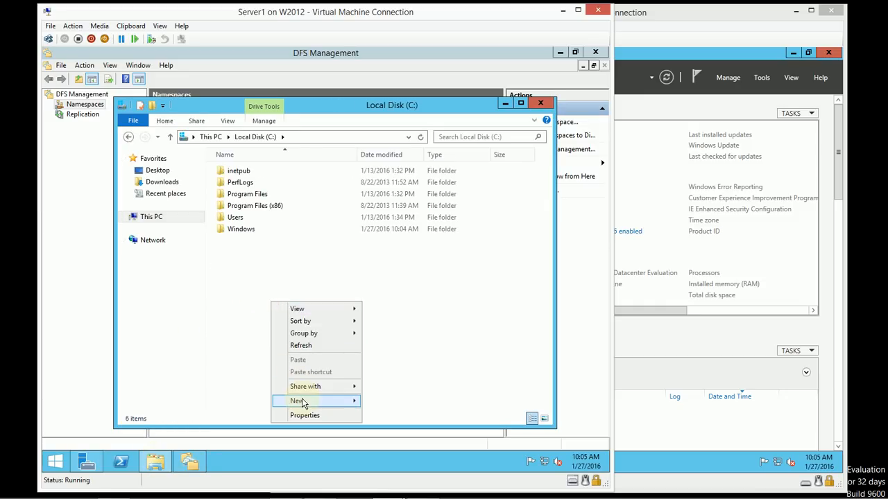
pyautogui.moveTo(303, 402)
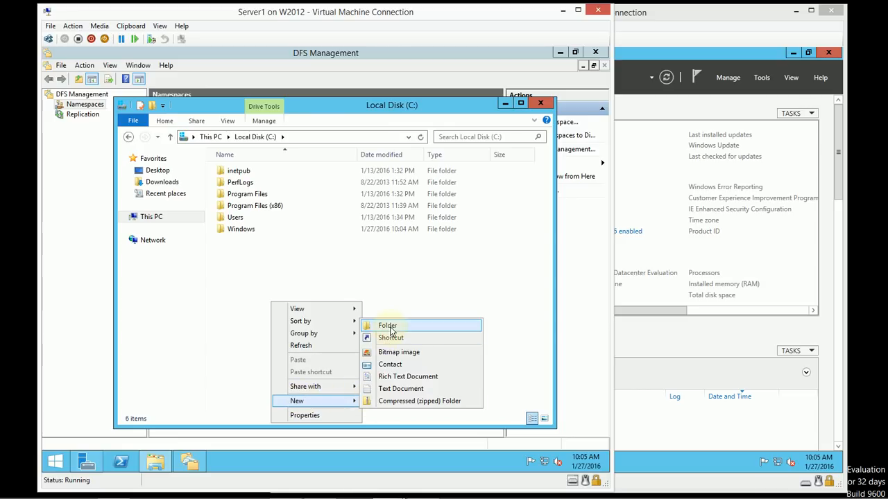
pyautogui.click(388, 327)
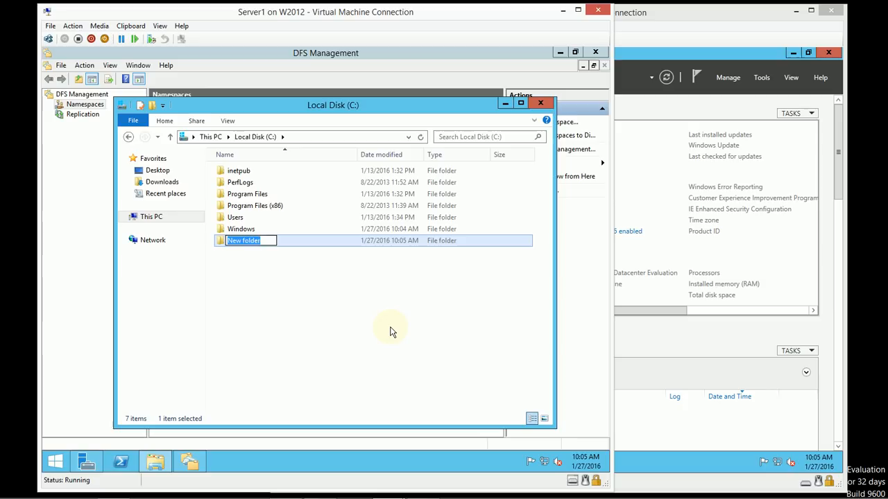
pyautogui.write('Finance')
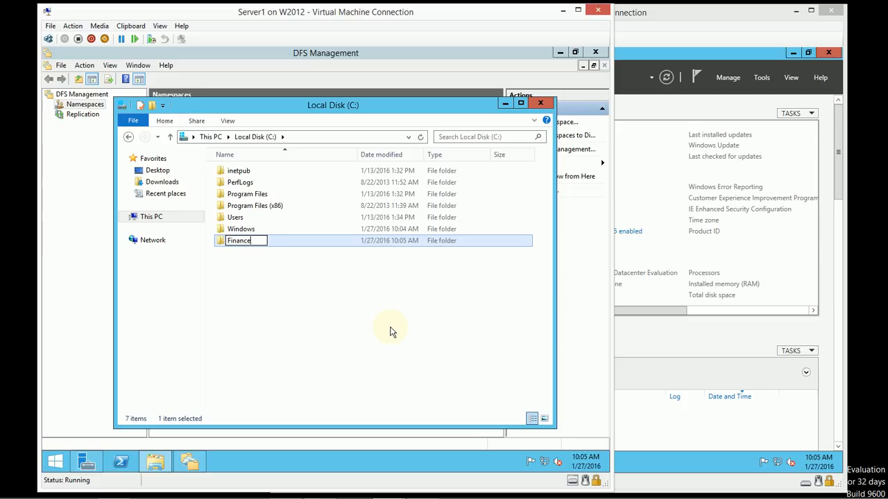
pyautogui.write('Files')
pyautogui.press('Return')
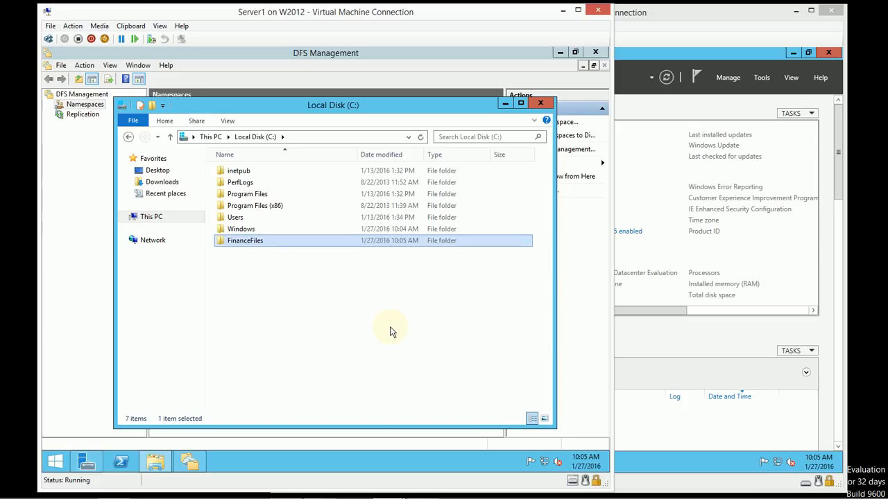
# - Share the FinanceFiles folder through Advanced Sharing, allowing Everyone the Change permission
pyautogui.rightClick(248, 245)
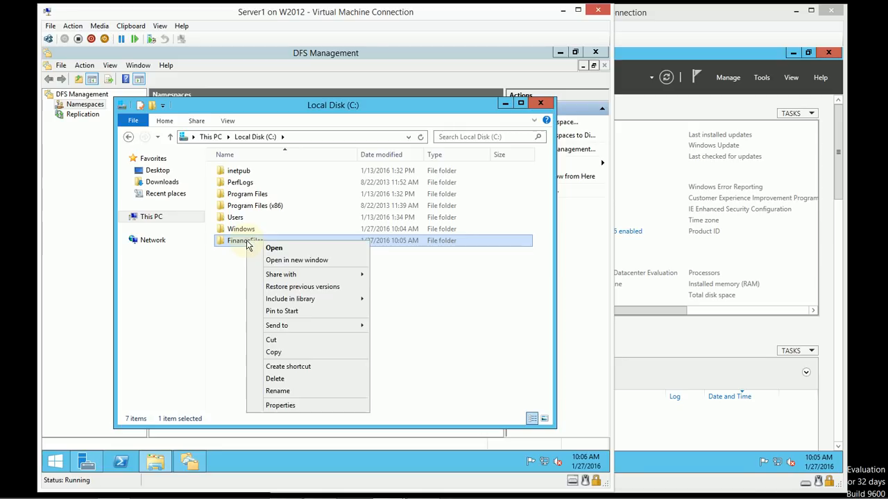
pyautogui.click(301, 406)
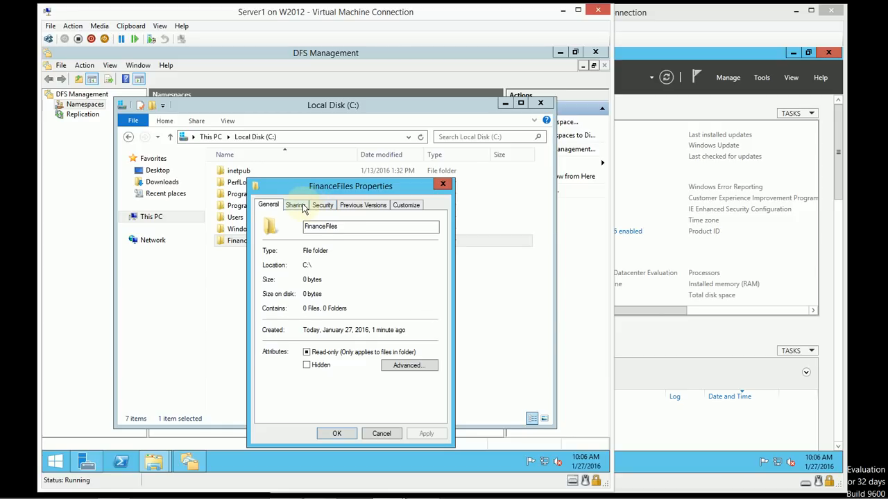
pyautogui.click(302, 208)
pyautogui.click(305, 337)
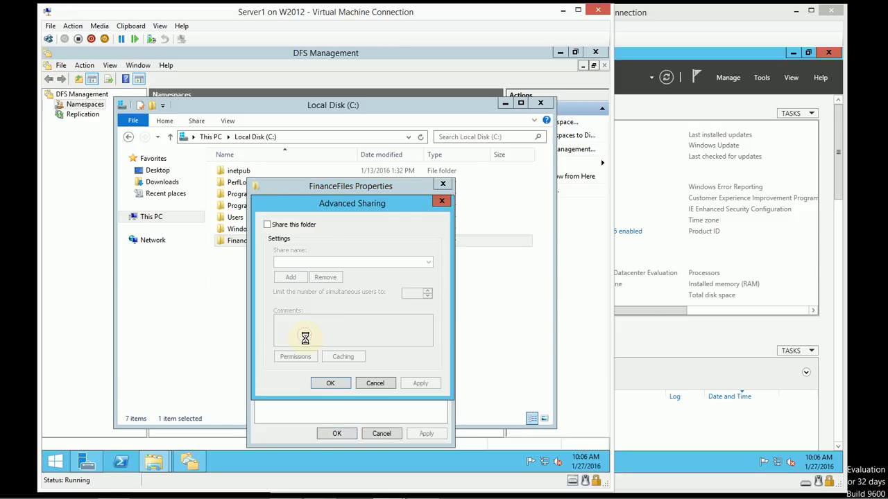
pyautogui.click(268, 225)
pyautogui.click(310, 366)
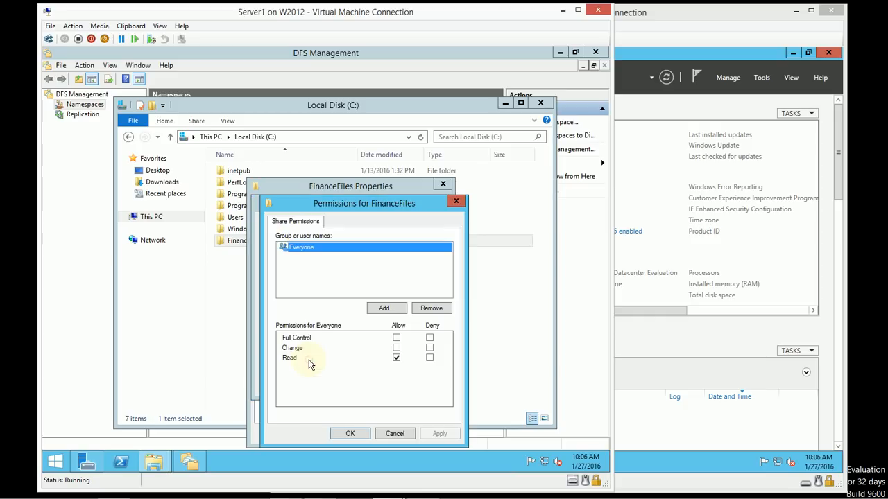
pyautogui.click(396, 348)
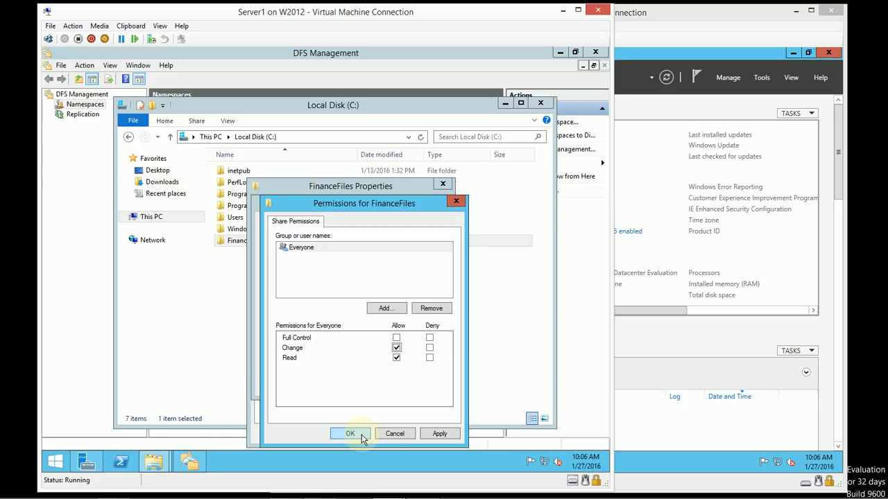
pyautogui.click(361, 434)
pyautogui.click(341, 388)
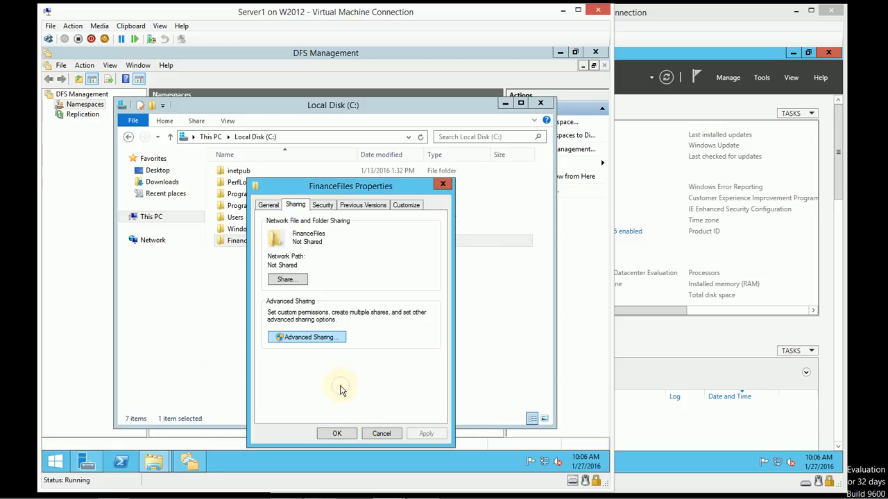
# - Allow Server1's Users group the Modify permission in the FinanceFiles folder's security settings, and close the properties
pyautogui.click(321, 206)
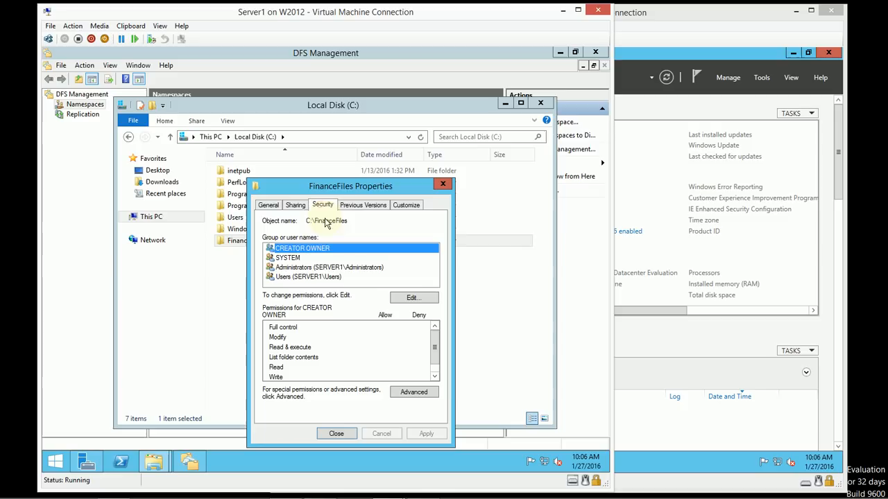
pyautogui.click(411, 298)
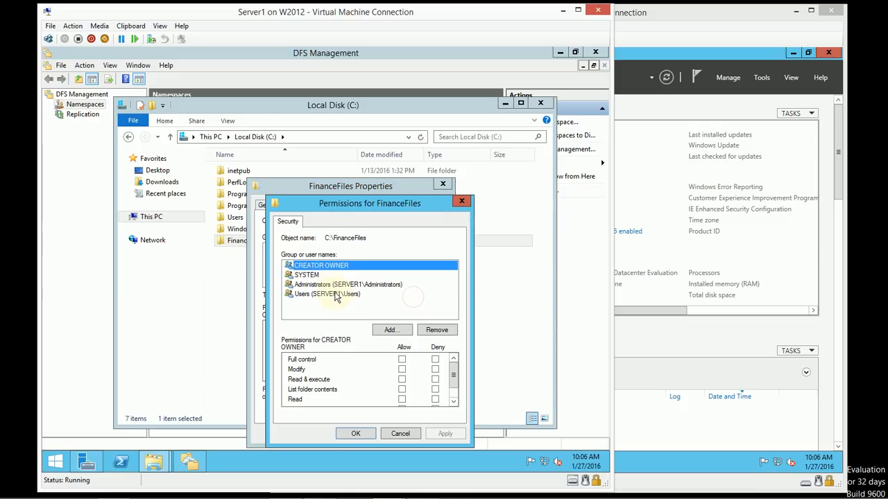
pyautogui.click(339, 294)
pyautogui.click(402, 369)
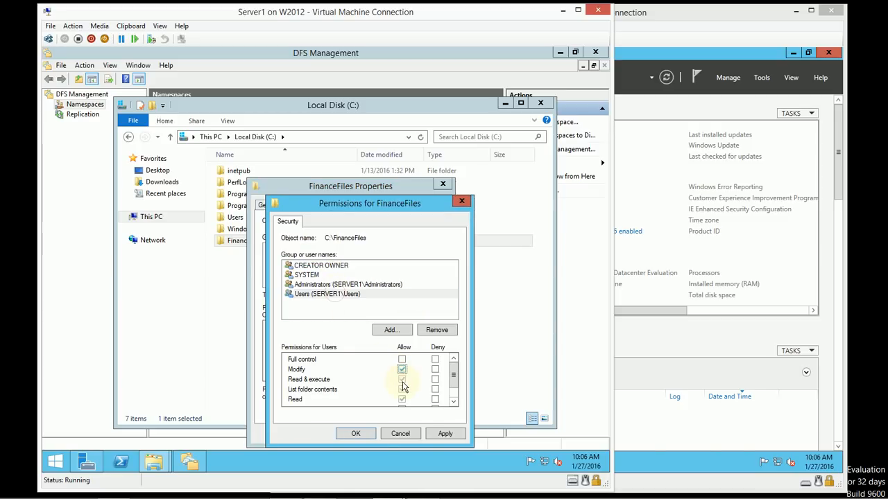
pyautogui.click(356, 434)
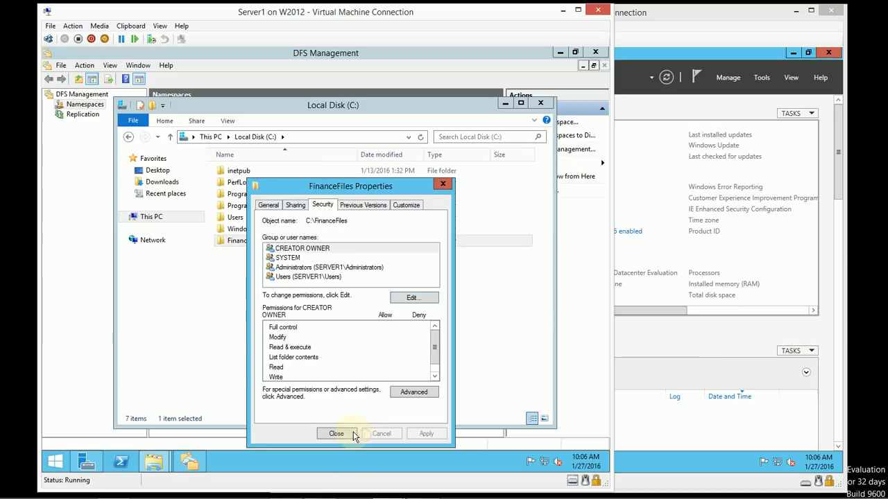
pyautogui.click(349, 435)
pyautogui.click(333, 339)
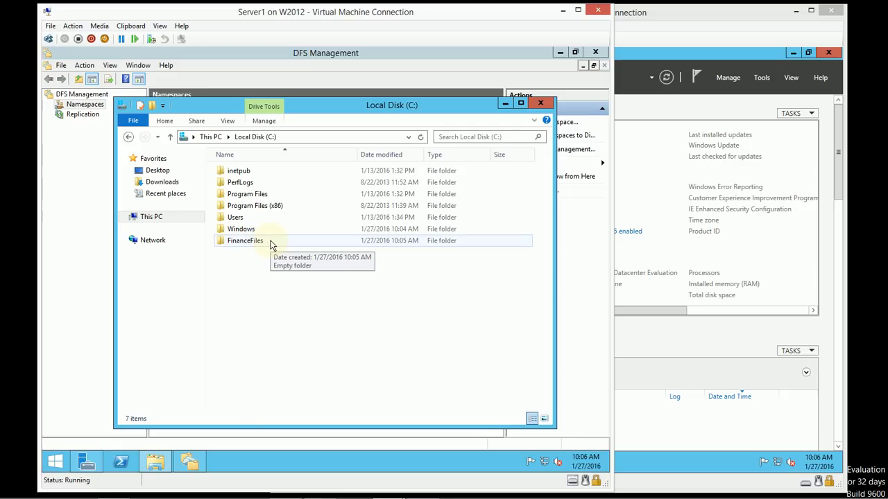
# - Try to open the share through the network path \\server\financefiles from Server1
pyautogui.click(356, 137)
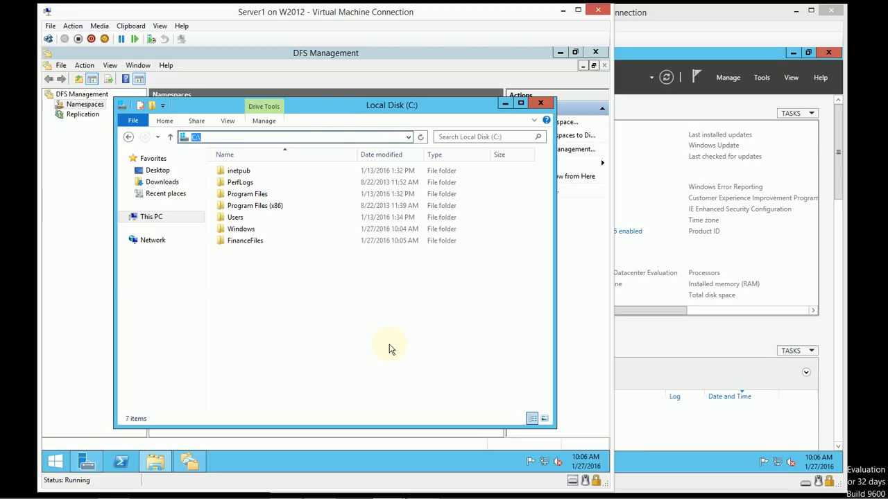
pyautogui.write('\\\\')
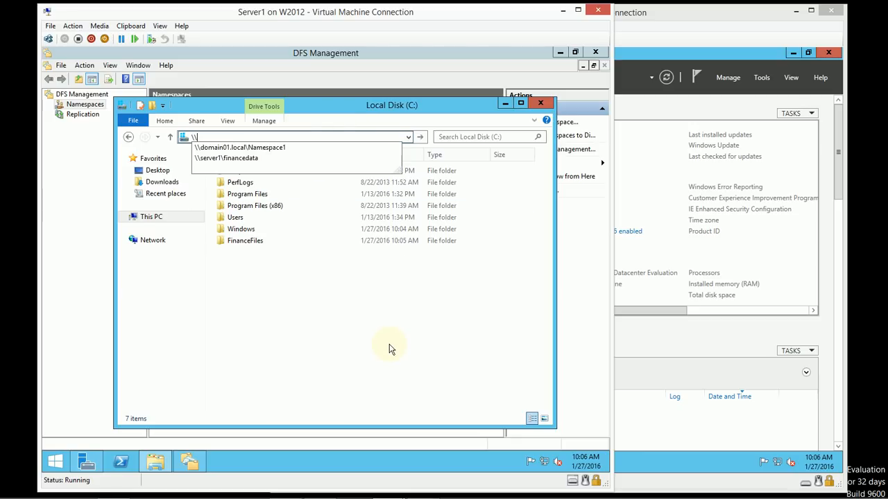
pyautogui.write('server\\')
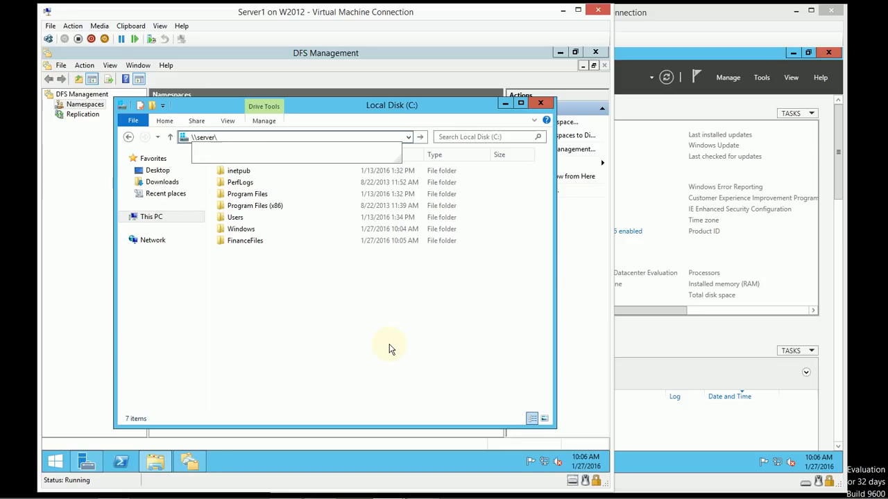
pyautogui.write('fin')
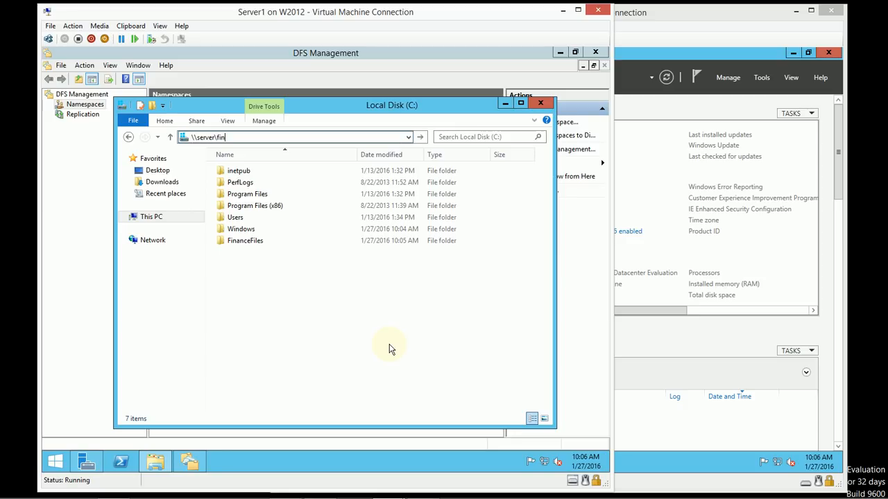
pyautogui.write('ancefiles')
pyautogui.press('Return')
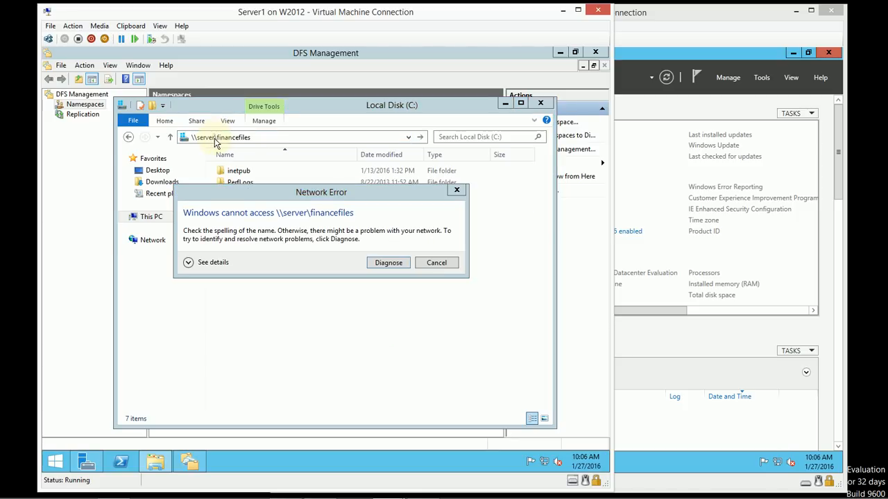
pyautogui.click(417, 263)
# - Correct the server name in the path to server1 and open \\server1\financefiles
pyautogui.click(215, 137)
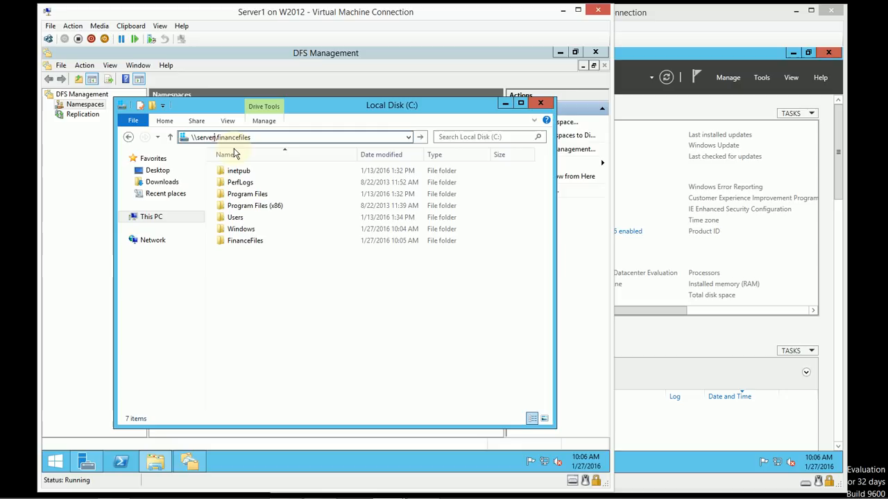
pyautogui.write('1')
pyautogui.press('Return')
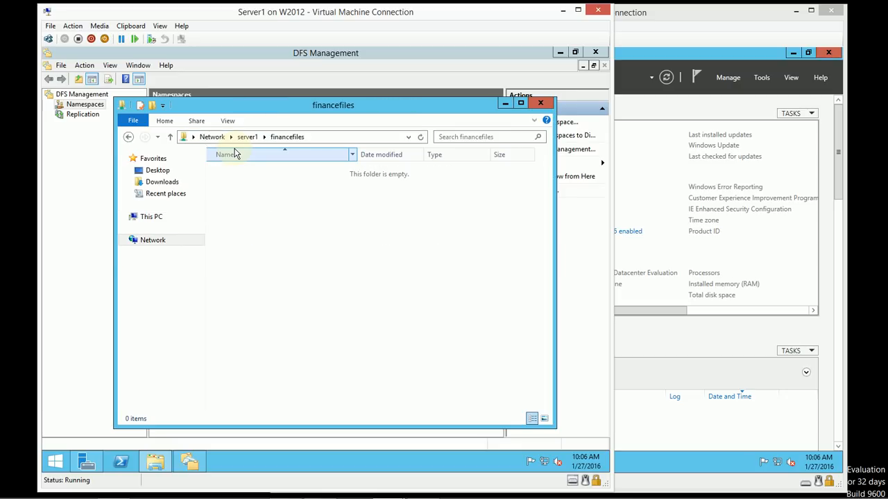
pyautogui.click(328, 137)
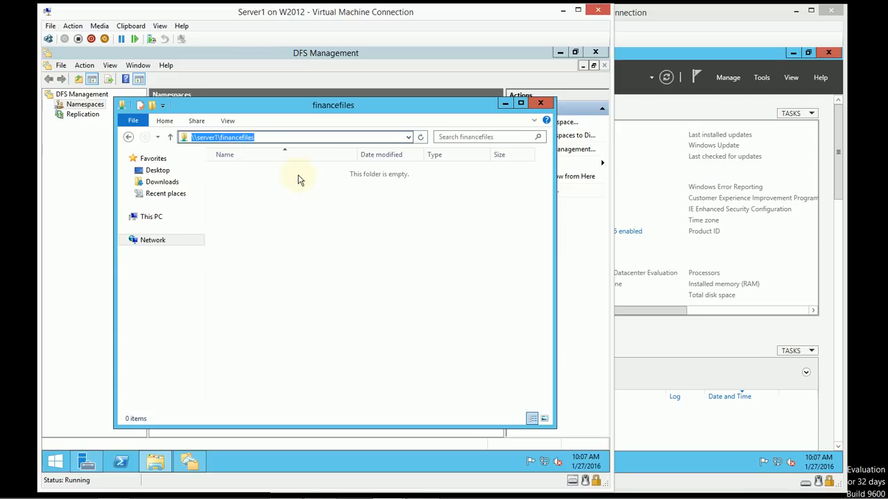
pyautogui.click(375, 248)
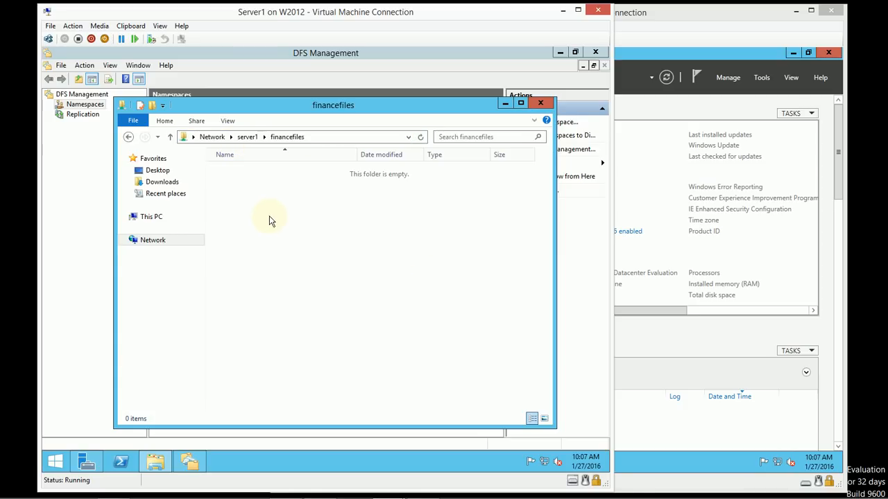
pyautogui.click(326, 138)
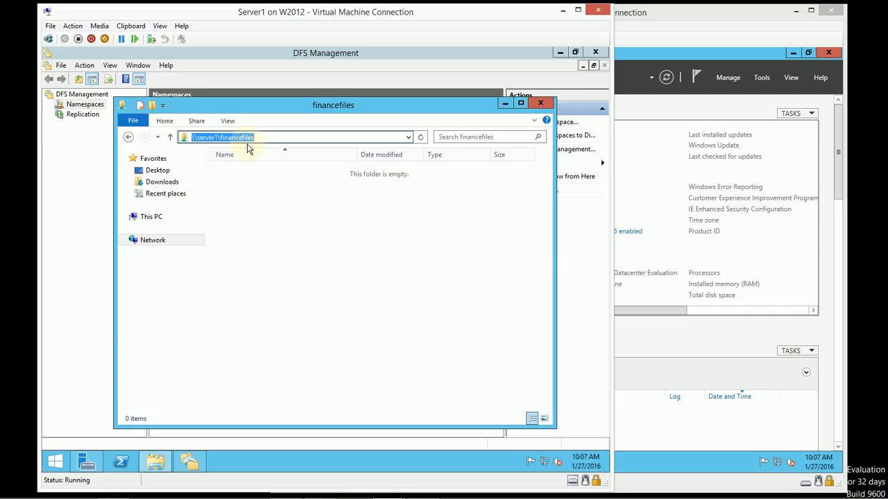
# - Create a text document named FinanceData in the financefiles share
pyautogui.rightClick(286, 290)
pyautogui.moveTo(329, 423)
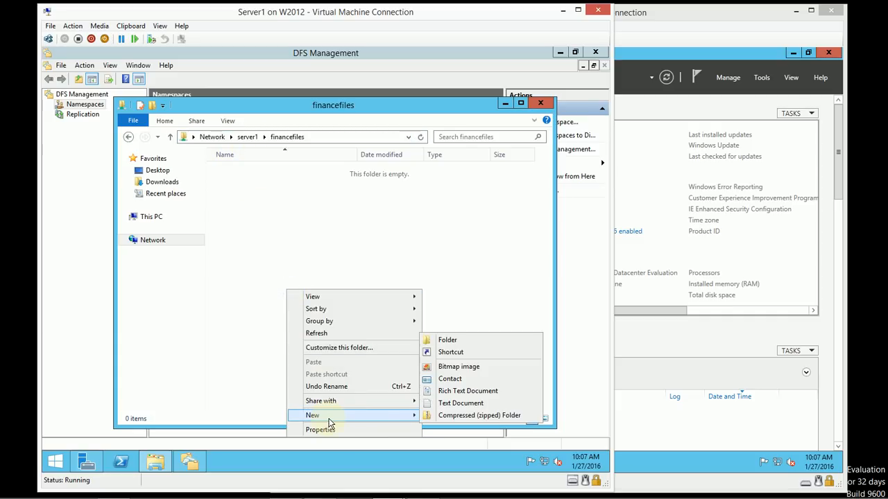
pyautogui.click(461, 403)
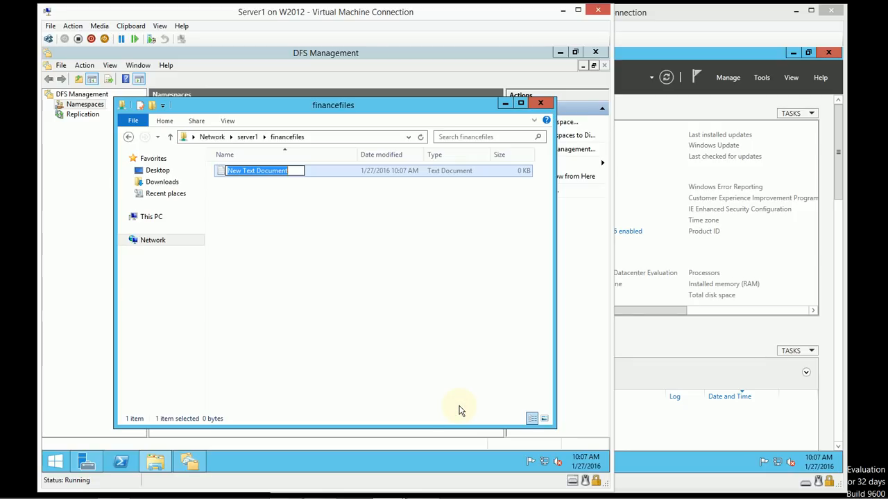
pyautogui.write('Financ')
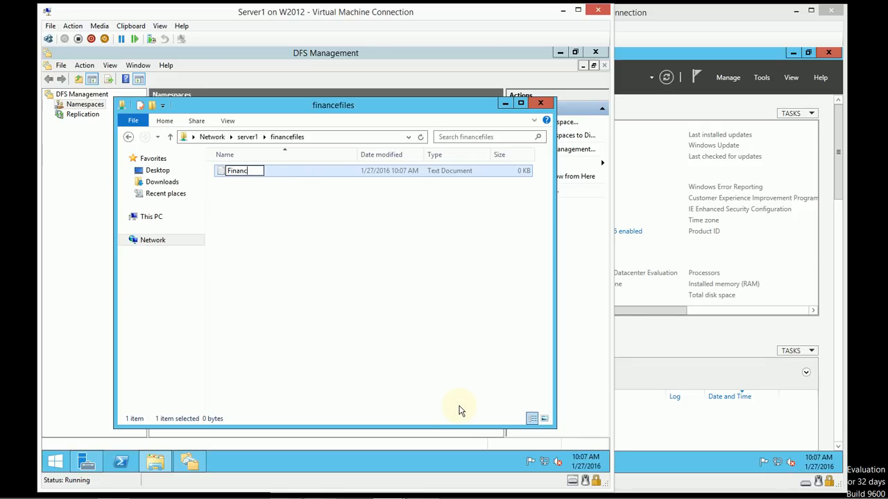
pyautogui.write('eData')
pyautogui.press('Return')
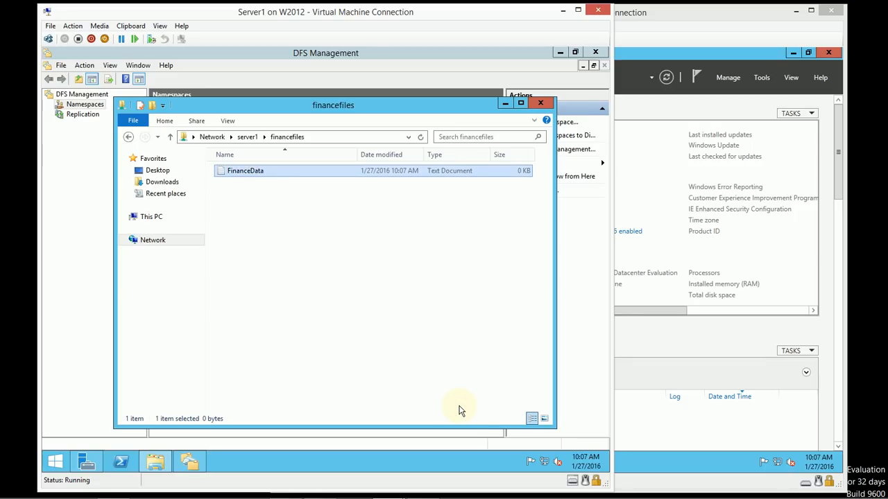
# - Write "This is the finance data!" in the FinanceData document, then close it and save the change
pyautogui.doubleClick(271, 172)
pyautogui.write('This is')
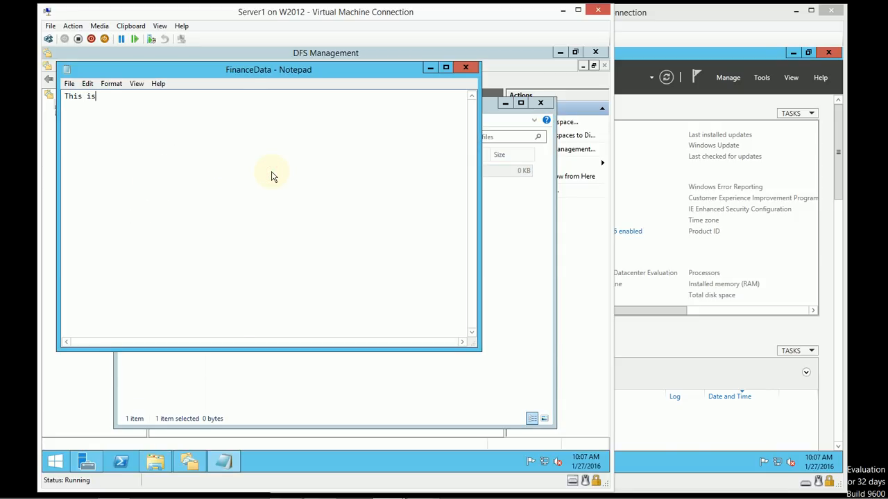
pyautogui.write(' the finance data!')
pyautogui.click(466, 67)
pyautogui.click(308, 266)
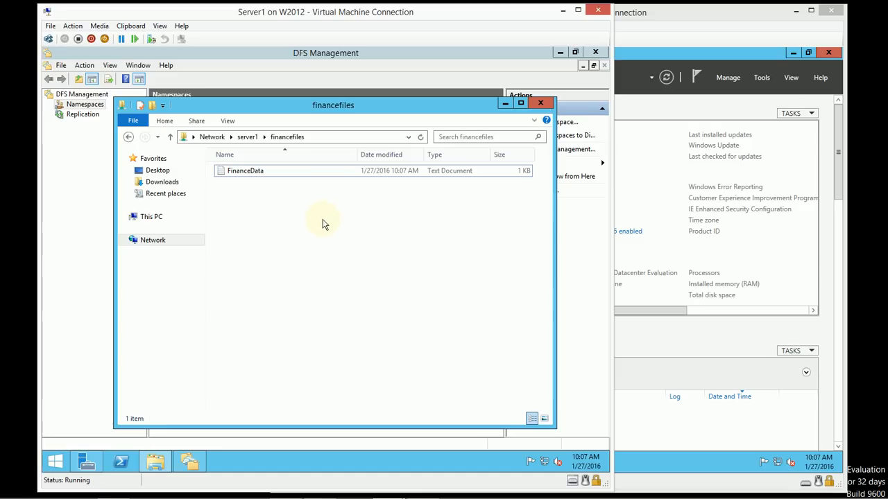
# - Switch to Server2 and open the network path \\server1\financefiles in File Explorer
pyautogui.click(341, 136)
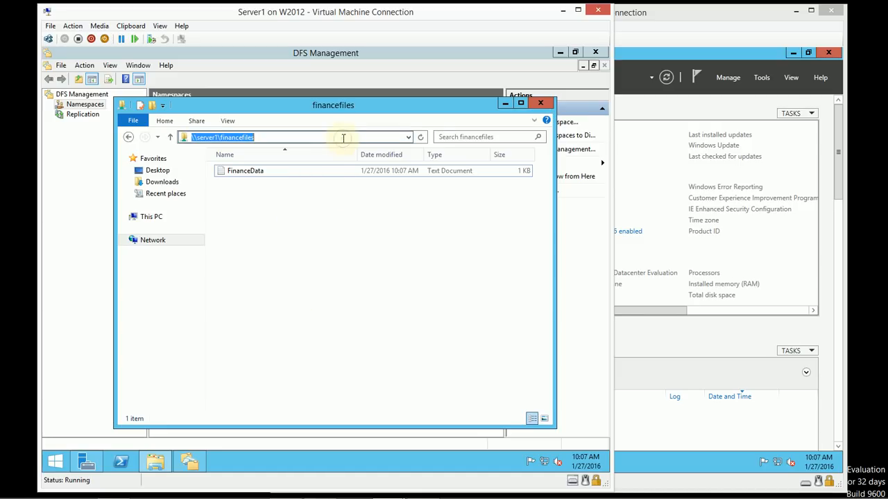
pyautogui.click(660, 432)
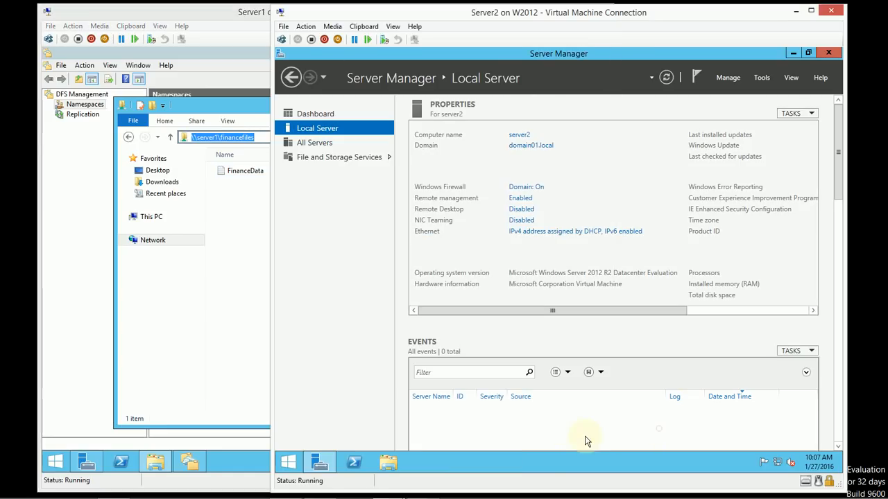
pyautogui.click(388, 462)
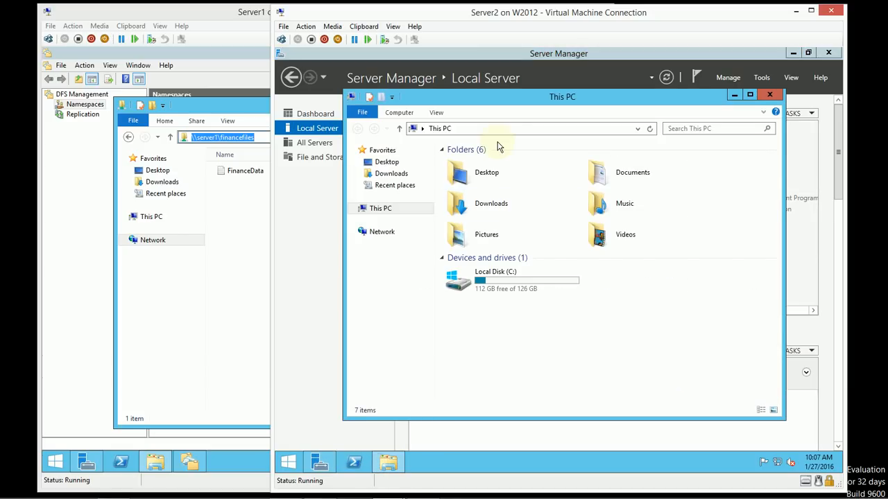
pyautogui.click(506, 136)
pyautogui.write('\\serv')
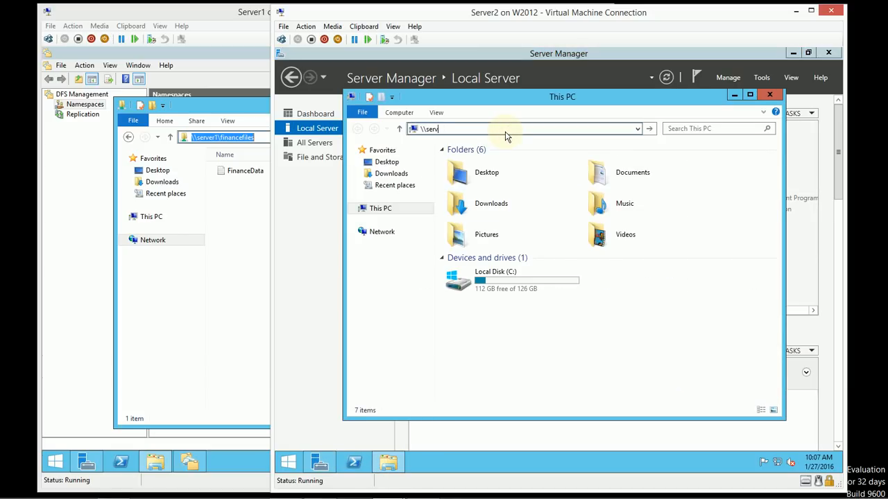
pyautogui.write('e')
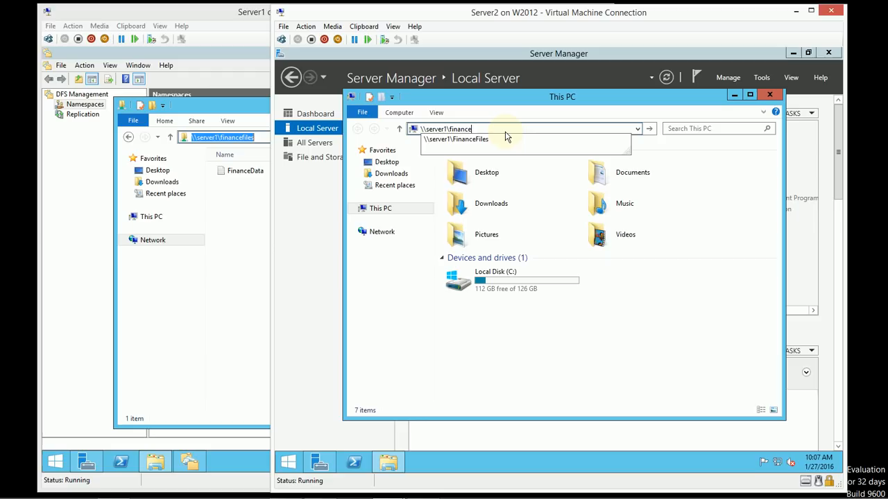
pyautogui.write('r1\x0cinancefiles')
pyautogui.press('Return')
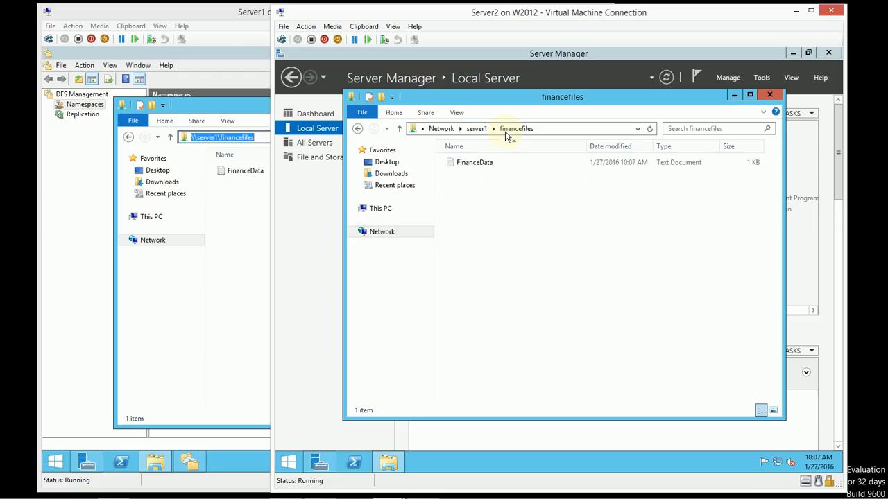
# - Open the FinanceData document from Server2 to check its contents, then close it and return to Server1
pyautogui.doubleClick(472, 165)
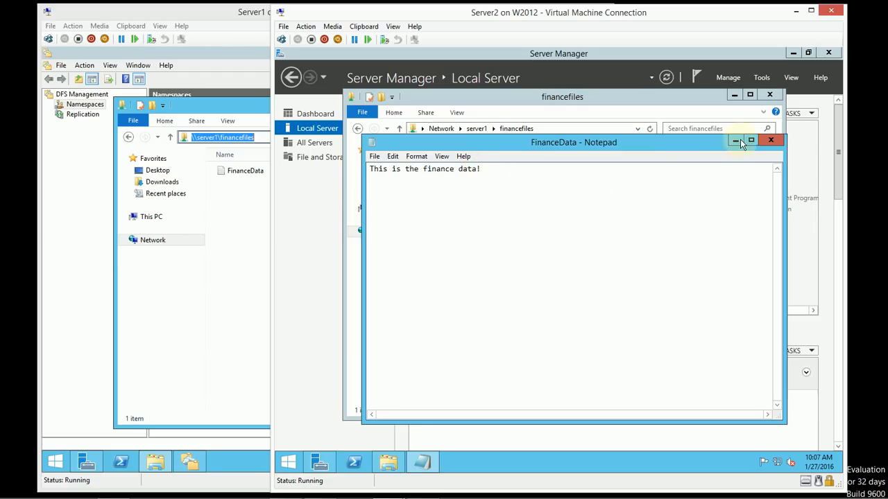
pyautogui.click(771, 141)
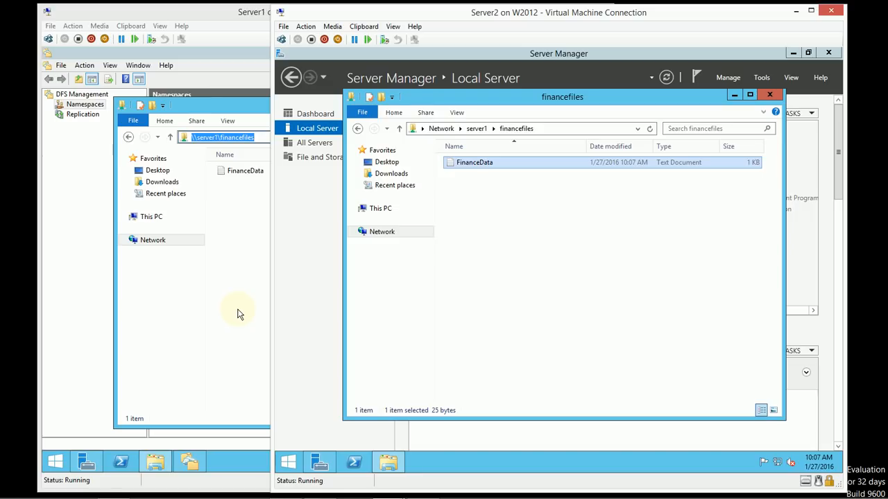
pyautogui.click(627, 275)
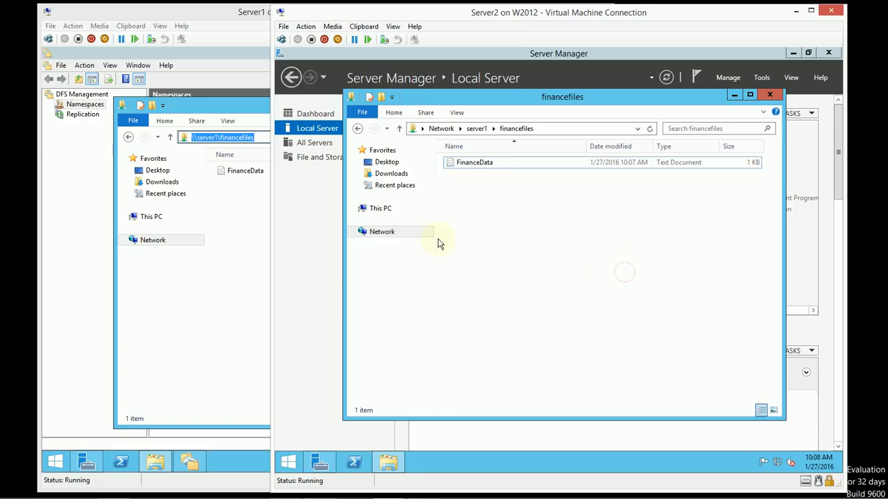
pyautogui.click(221, 288)
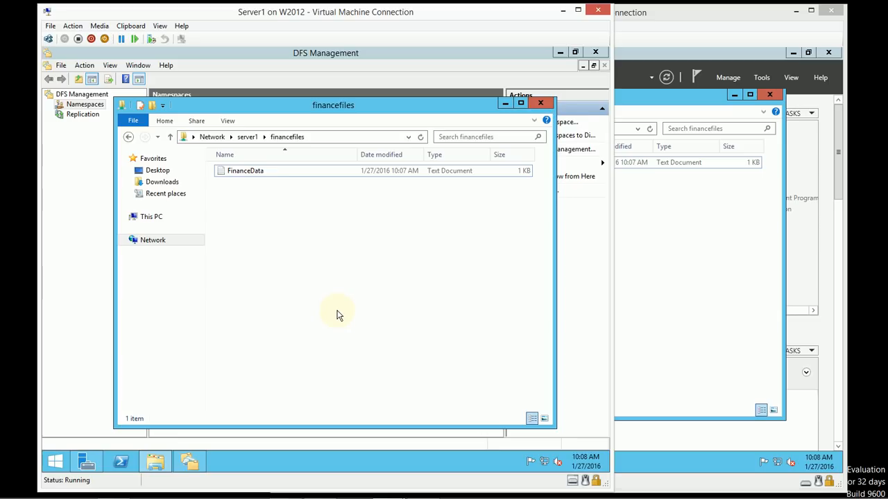
# - Switch to Server2 and create a folder named FinanceFiles on Local Disk (C:)
pyautogui.click(677, 300)
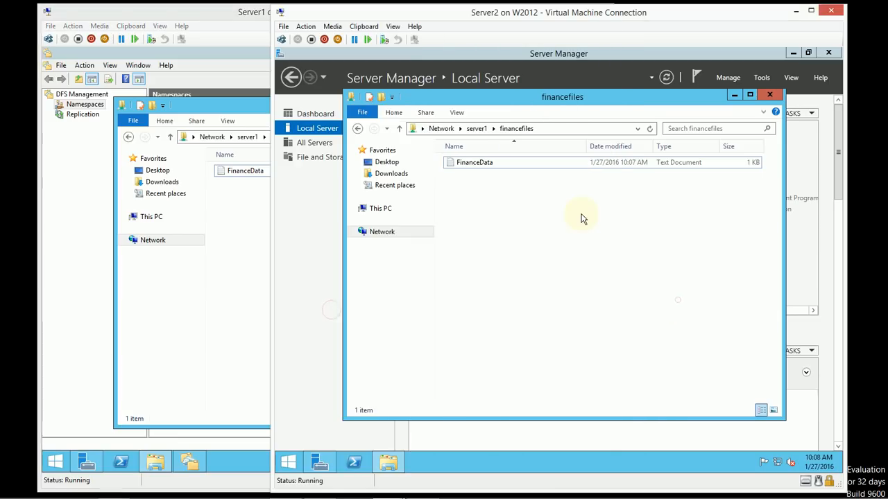
pyautogui.click(378, 208)
pyautogui.doubleClick(500, 284)
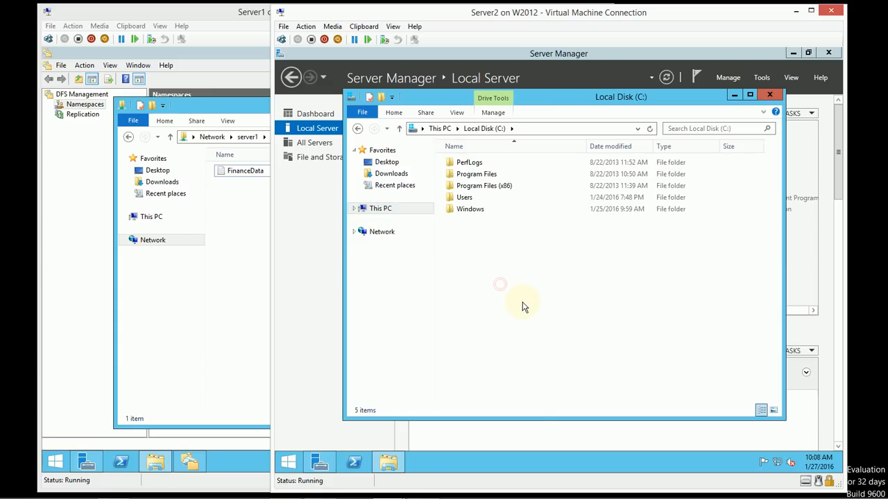
pyautogui.rightClick(523, 303)
pyautogui.moveTo(586, 402)
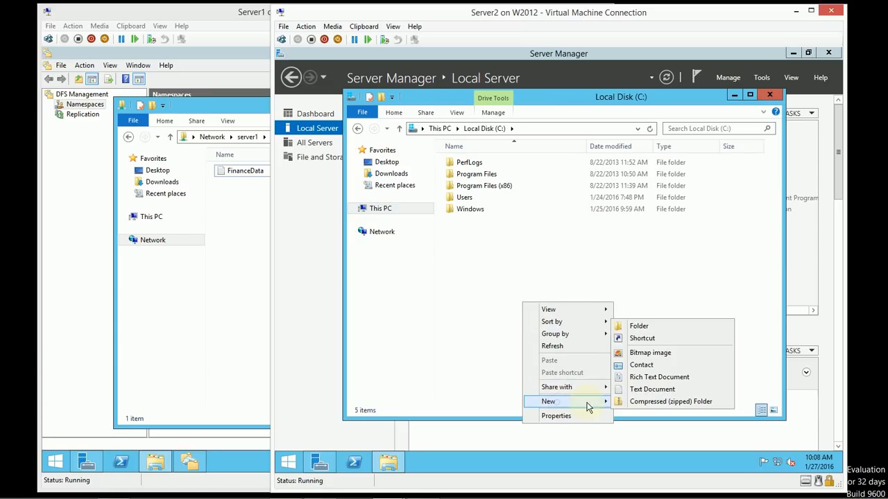
pyautogui.click(646, 328)
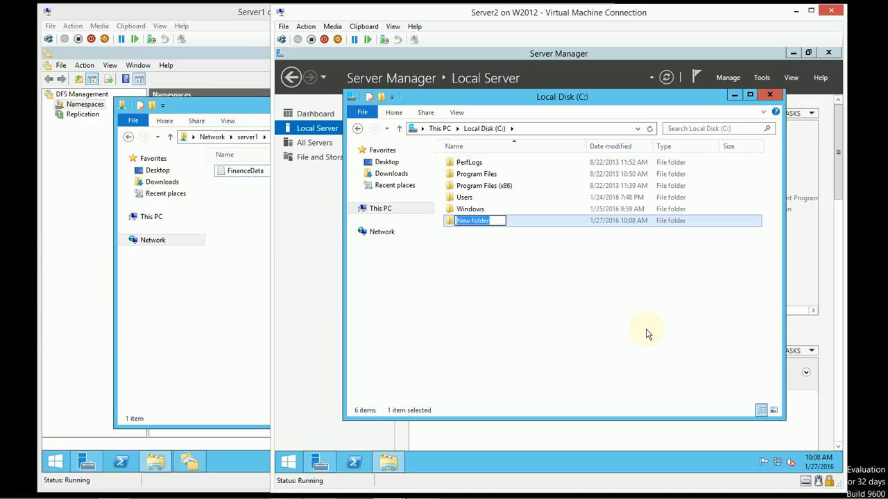
pyautogui.write('FinanceFin')
pyautogui.press('BackSpace')
pyautogui.write('les')
pyautogui.press('Return')
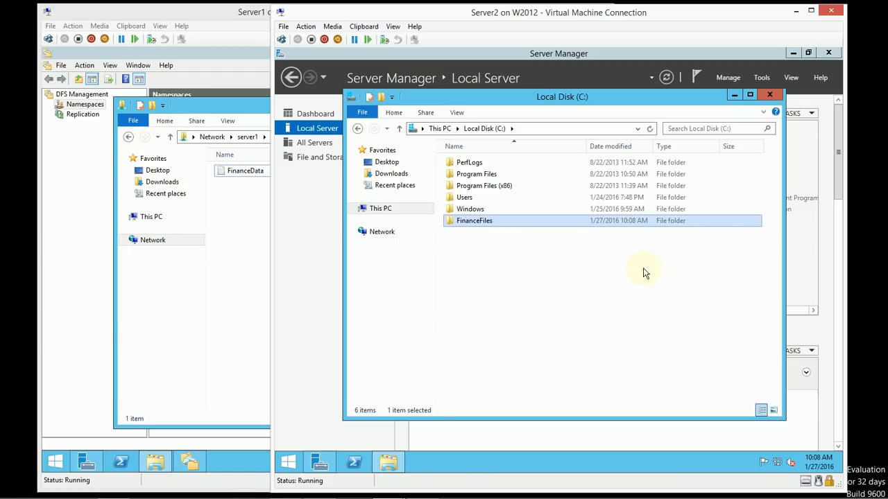
# - Share the FinanceFiles folder on Server2 under its own name, allowing Everyone Full Control in the share permissions
pyautogui.rightClick(492, 221)
pyautogui.click(517, 386)
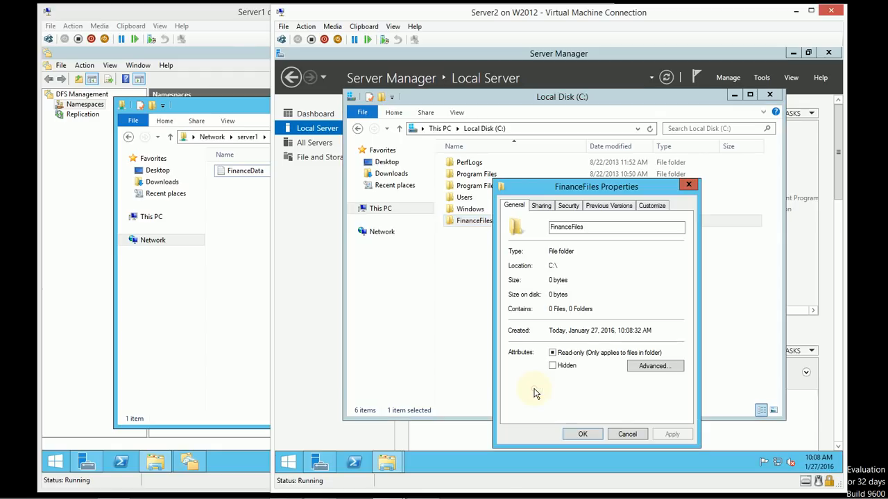
pyautogui.click(541, 206)
pyautogui.click(549, 338)
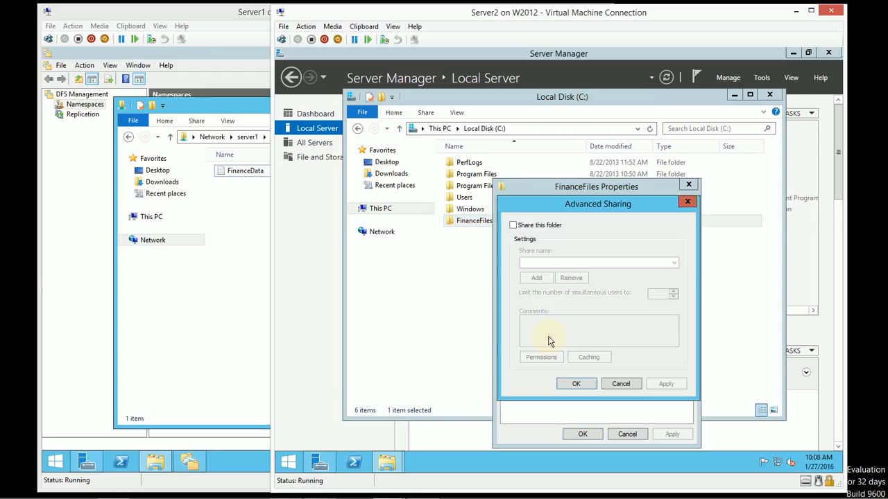
pyautogui.click(513, 225)
pyautogui.click(541, 357)
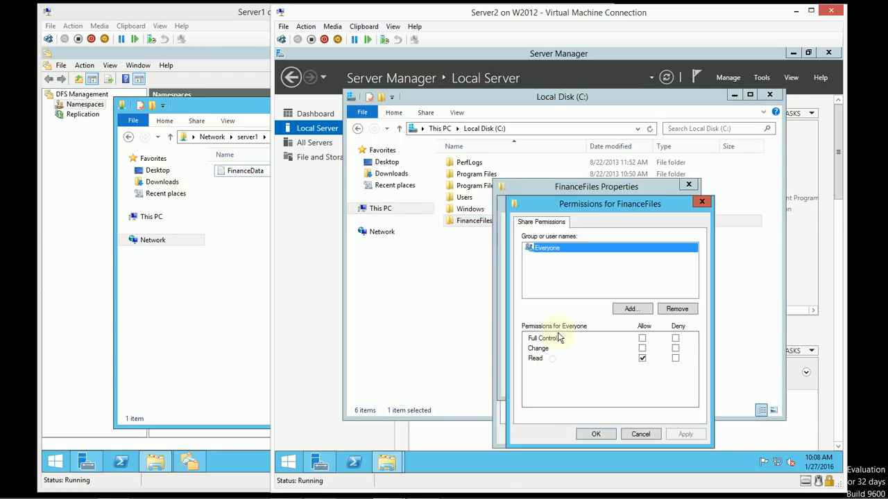
pyautogui.click(642, 338)
pyautogui.click(595, 434)
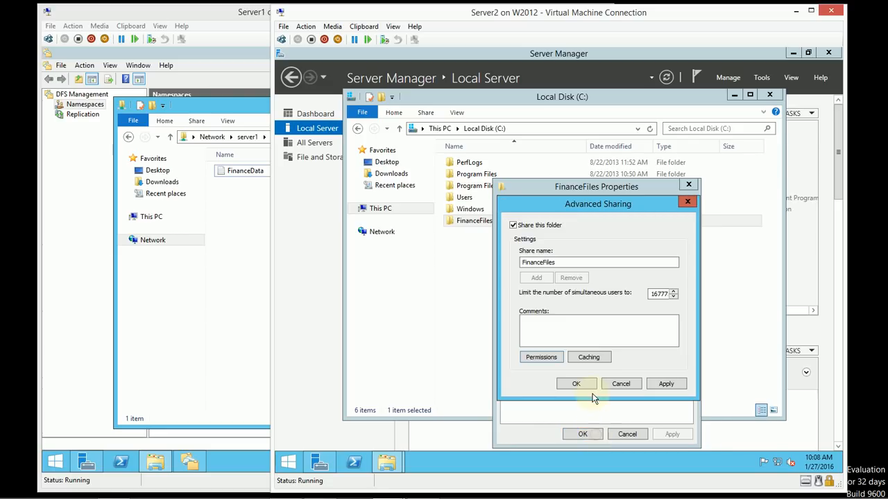
pyautogui.click(589, 386)
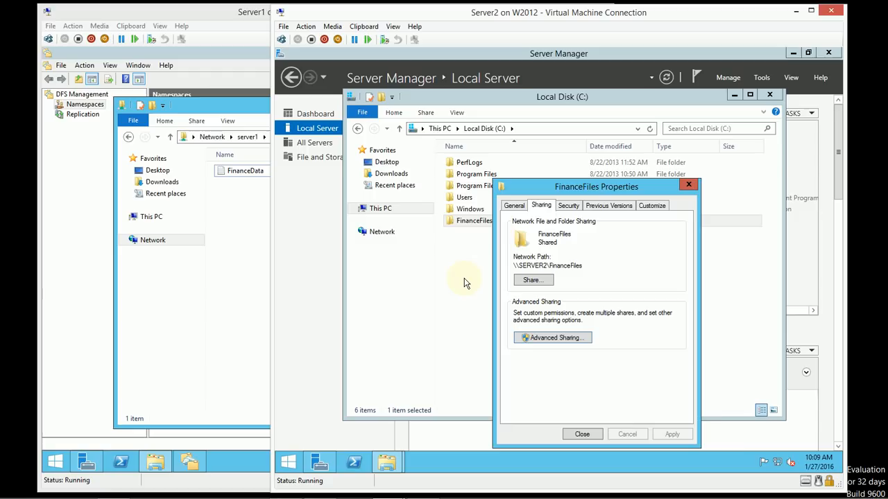
# - Allow the SERVER2 Users group the Modify permission in the FinanceFiles folder's security settings and close its properties
pyautogui.click(568, 205)
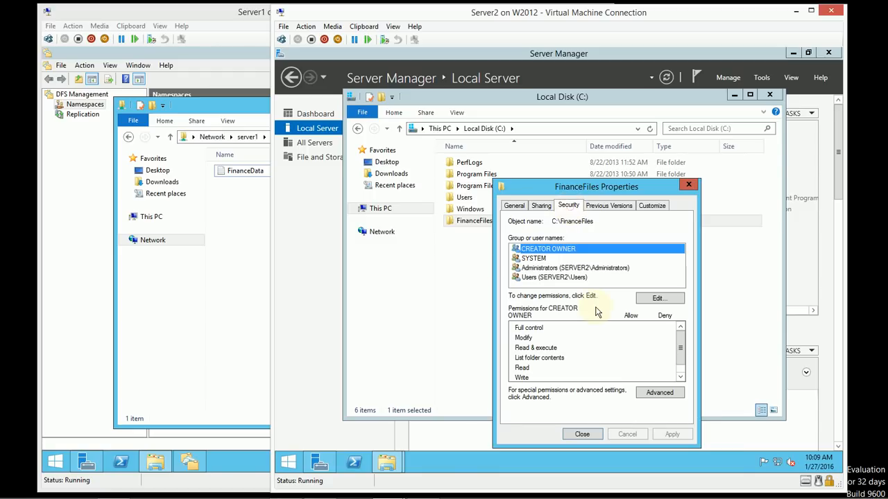
pyautogui.click(565, 277)
pyautogui.click(657, 298)
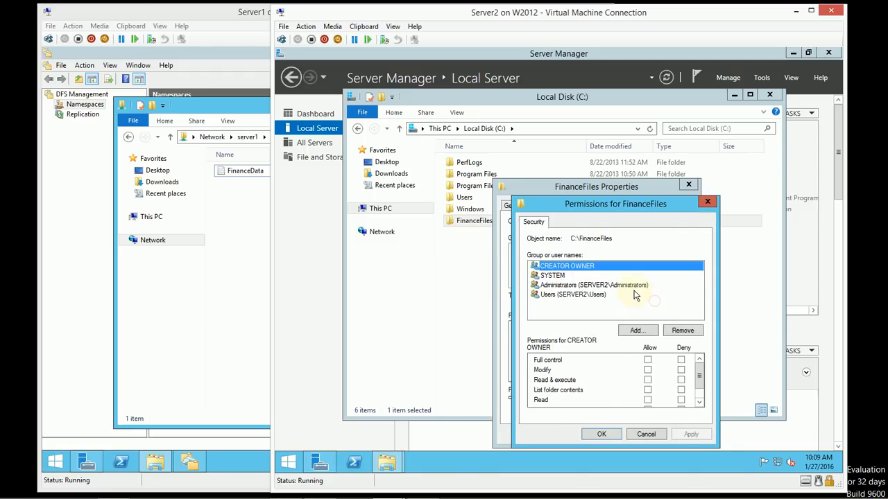
pyautogui.click(566, 295)
pyautogui.click(647, 369)
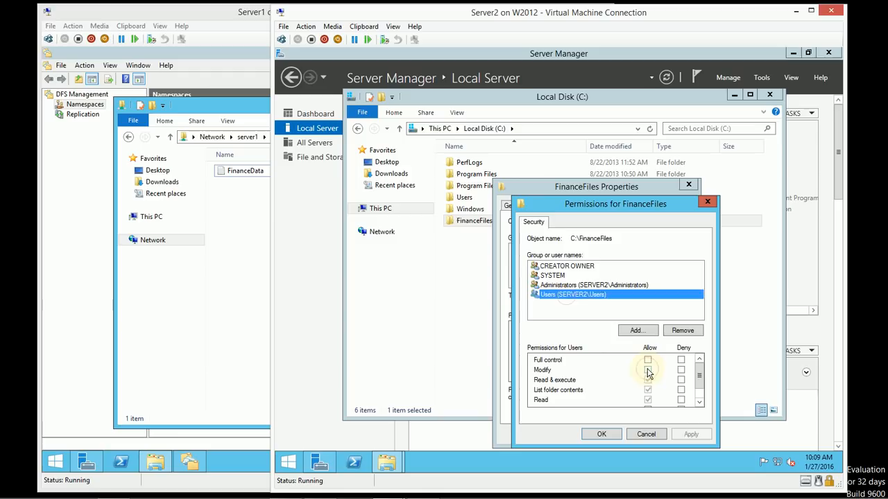
pyautogui.click(614, 442)
pyautogui.click(595, 433)
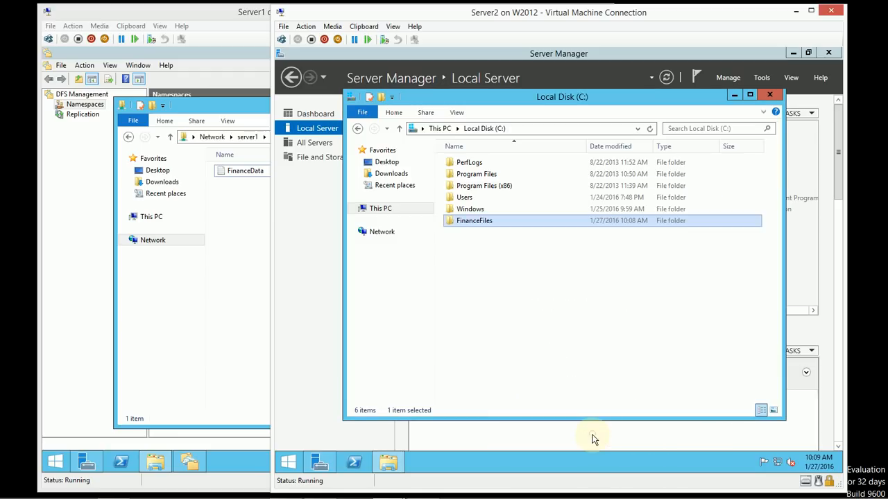
# - Open the network path \\server2\financefiles in File Explorer on Server2 to check the new share
pyautogui.click(581, 354)
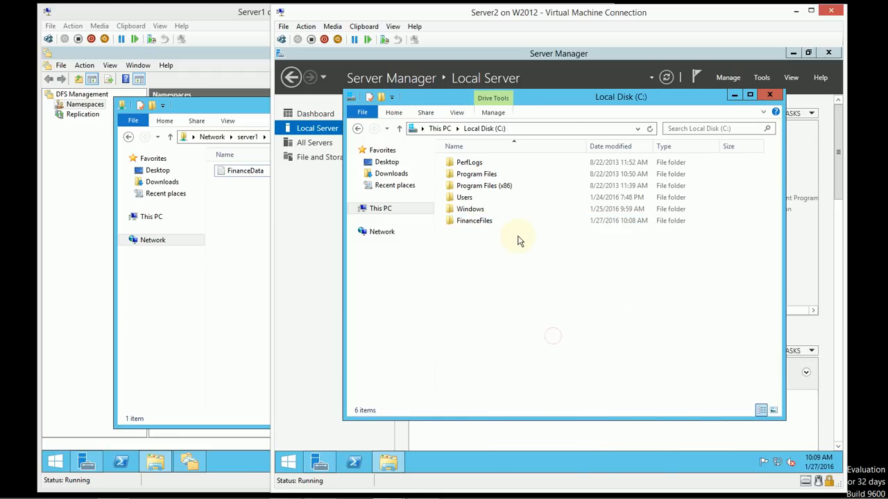
pyautogui.click(536, 131)
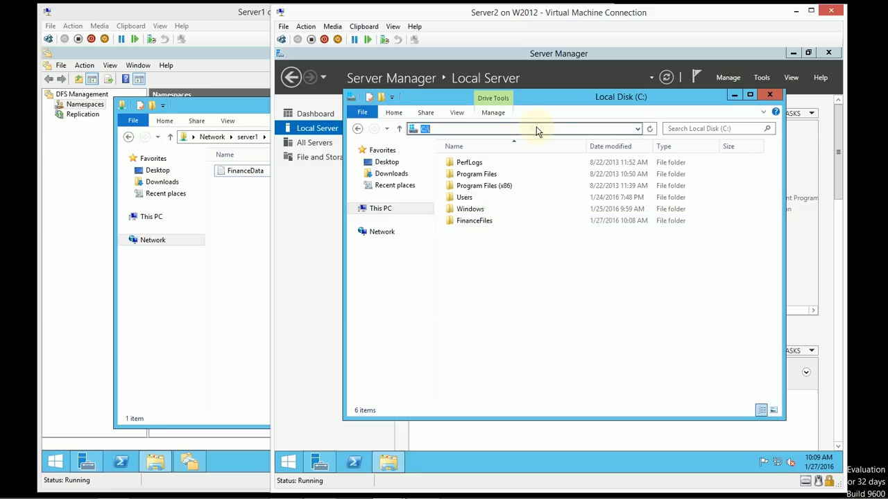
pyautogui.write('\\\\server2\\financefil')
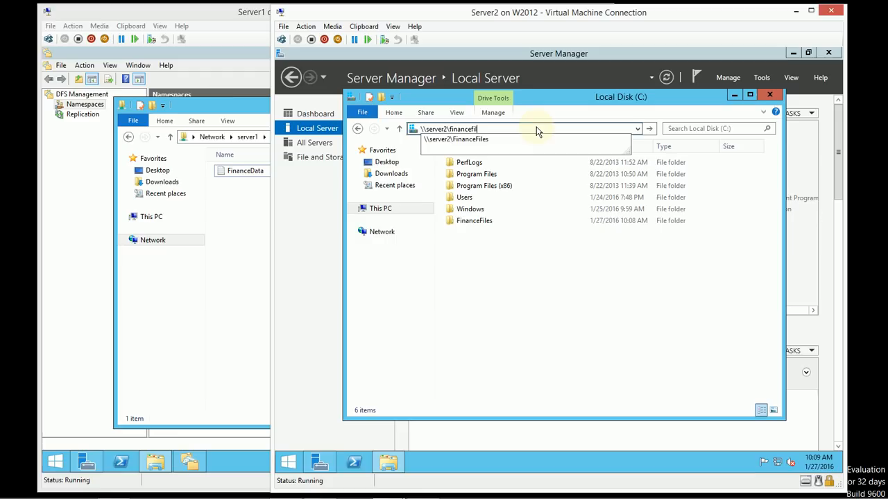
pyautogui.write('es')
pyautogui.press('Return')
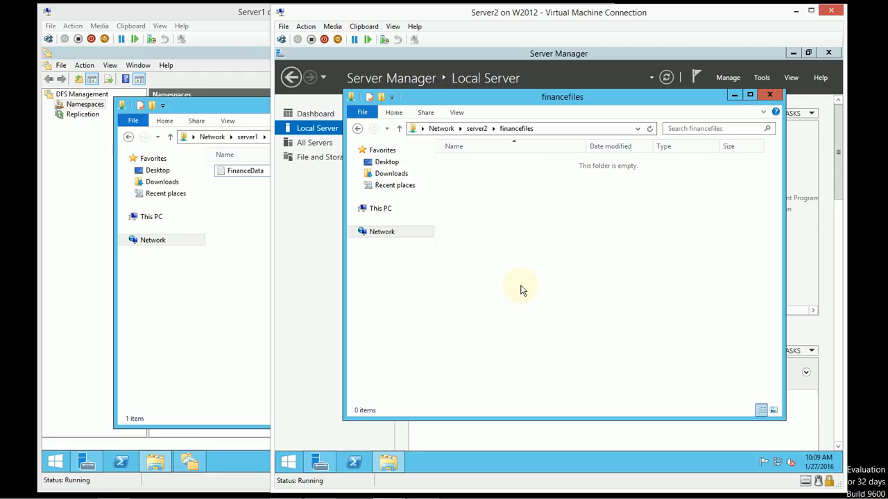
# - Switch to DFS Management on Server1 and start a new namespace with server1 as the namespace server
pyautogui.click(187, 463)
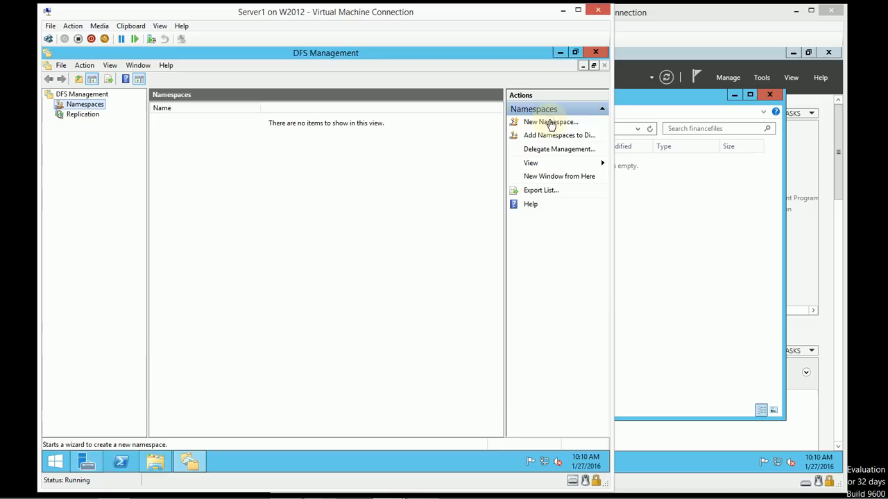
pyautogui.click(550, 123)
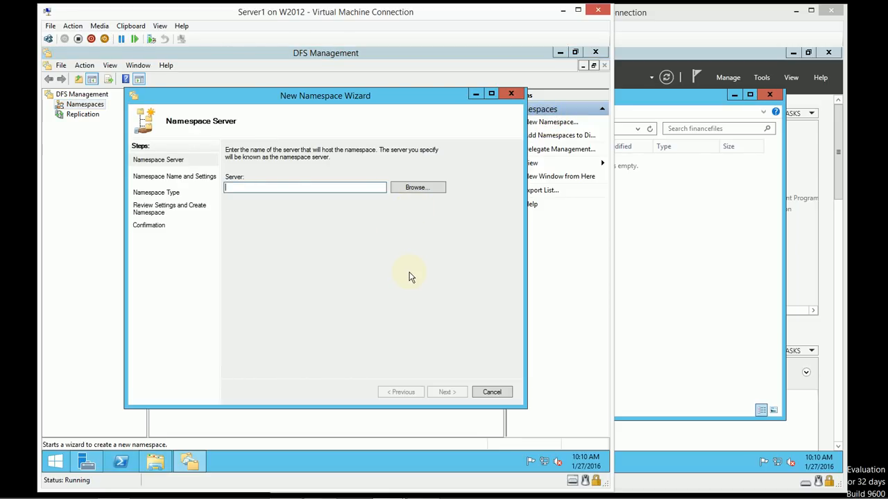
pyautogui.write('server1')
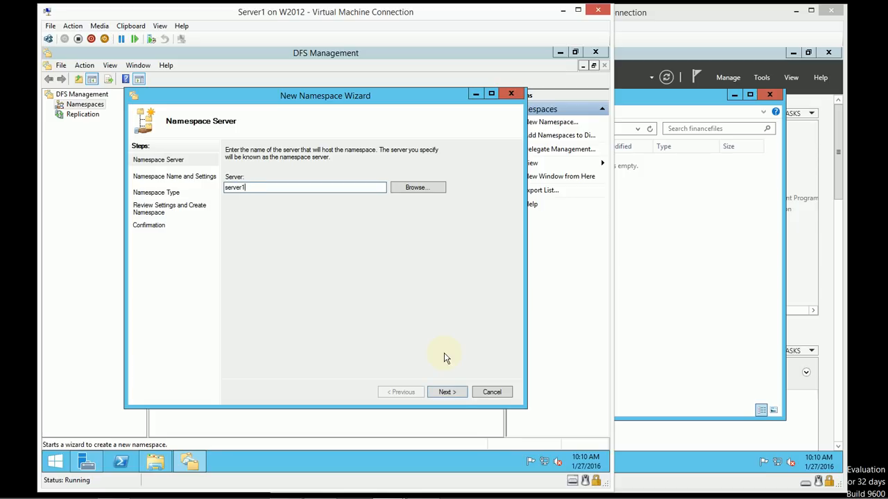
pyautogui.click(458, 393)
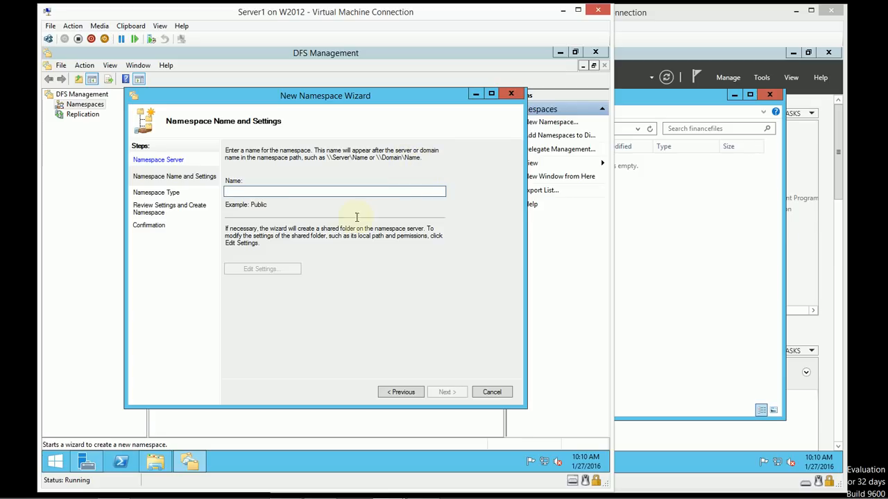
# - Name the namespace Namespace, keep it domain-based with Windows Server 2008 mode enabled, and create it
pyautogui.click(337, 192)
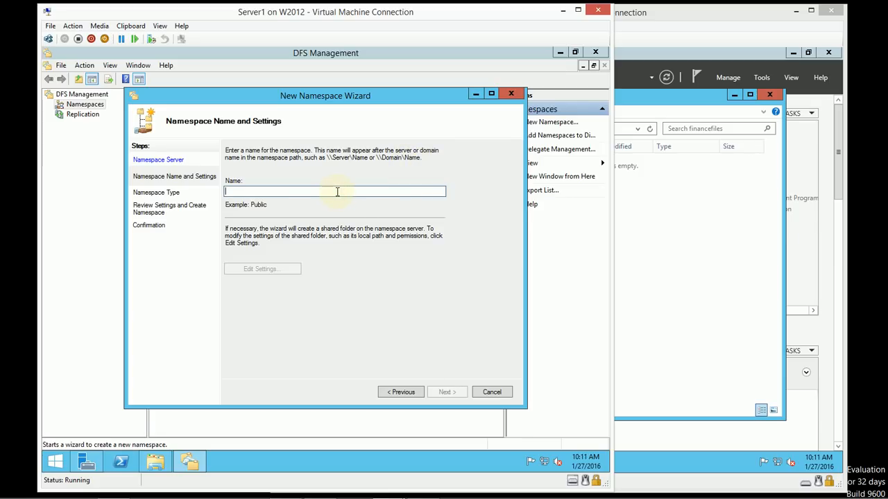
pyautogui.write('Namespac')
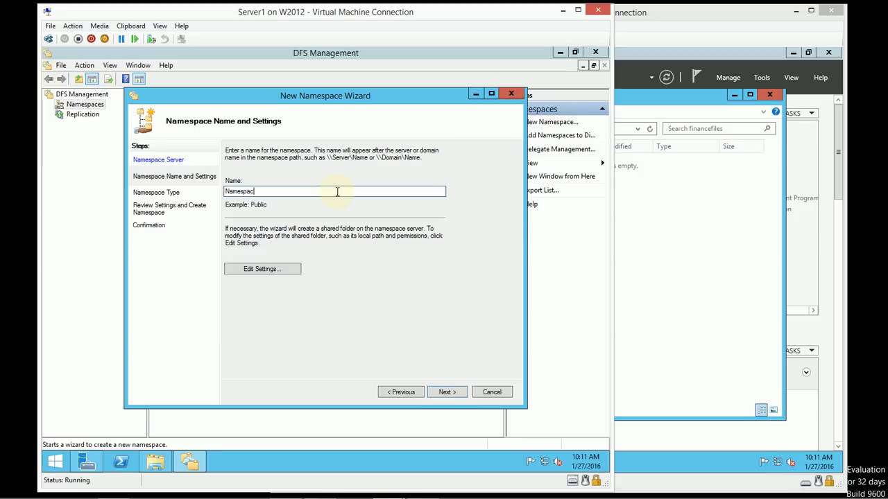
pyautogui.write('e')
pyautogui.click(458, 392)
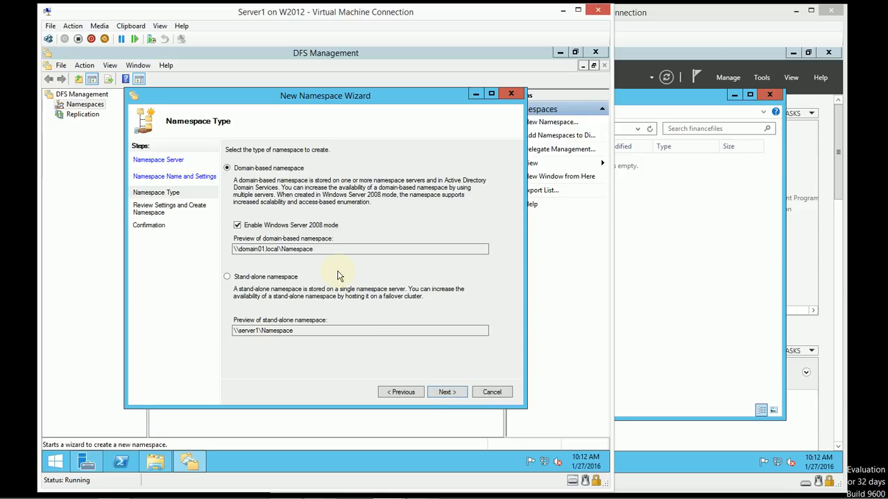
pyautogui.click(461, 393)
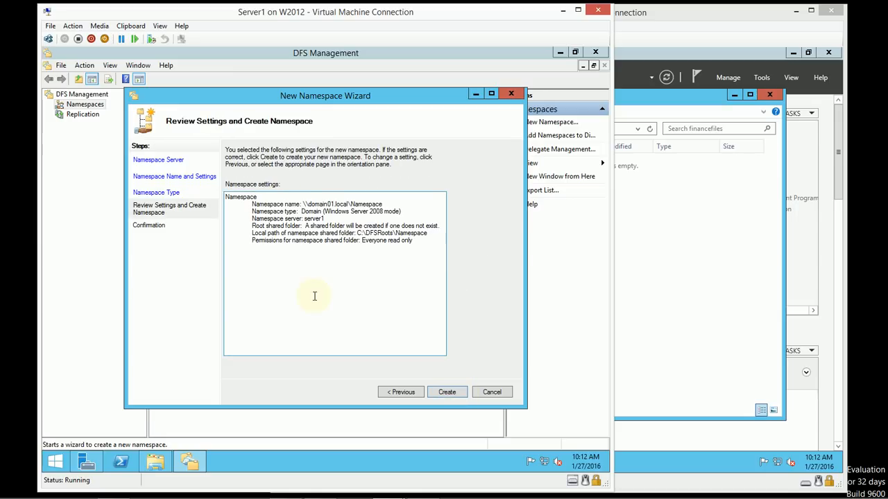
pyautogui.click(461, 393)
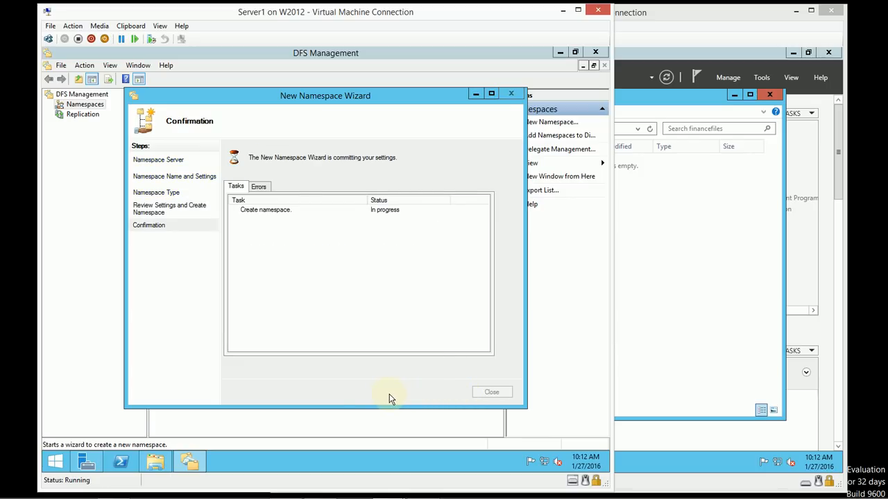
# - Inspect the DFSRoots folder on Server1's C: drive in File Explorer, then minimize the window
pyautogui.click(160, 463)
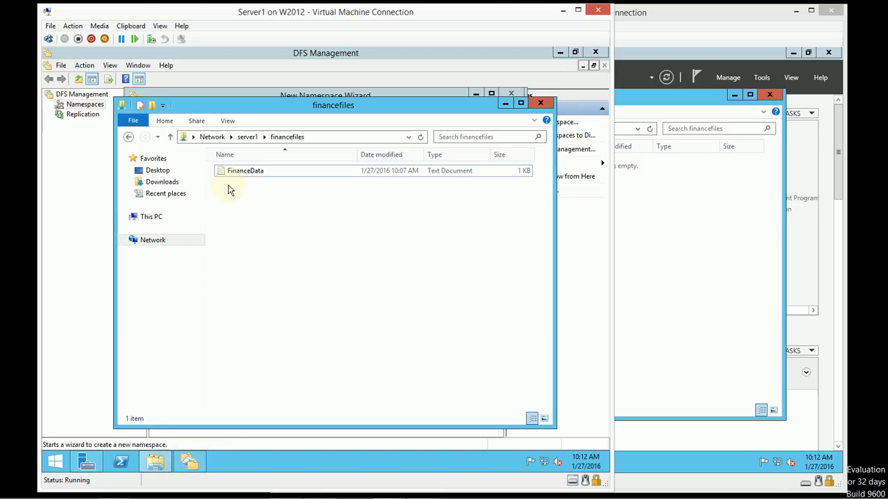
pyautogui.click(156, 219)
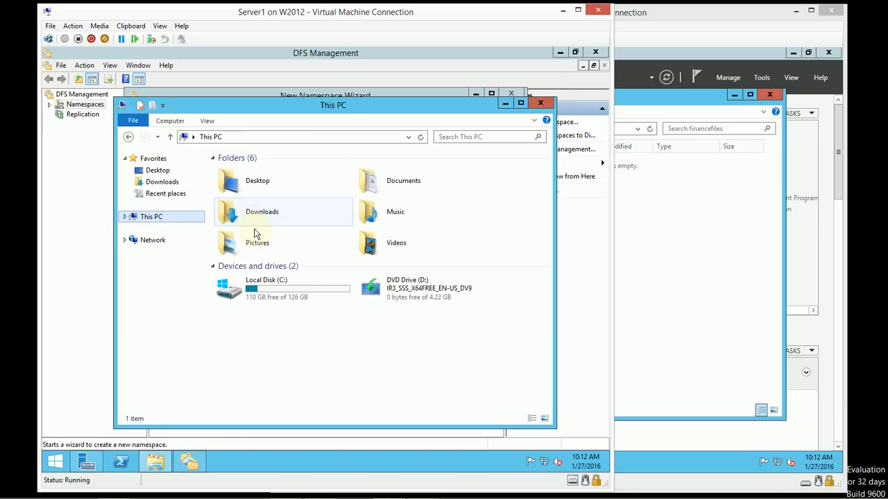
pyautogui.doubleClick(262, 298)
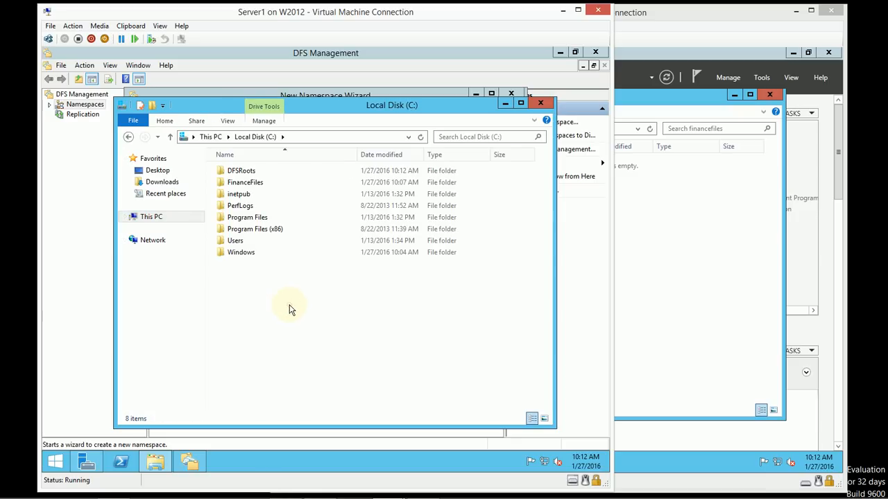
pyautogui.doubleClick(266, 172)
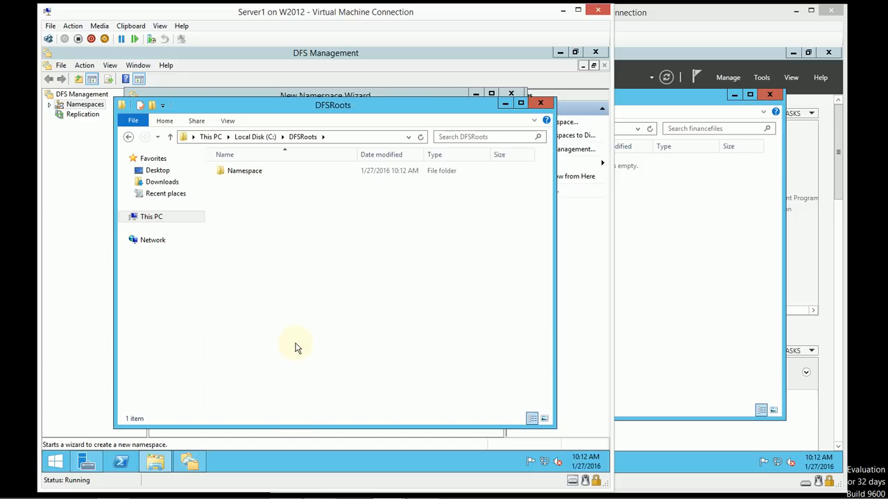
pyautogui.click(505, 104)
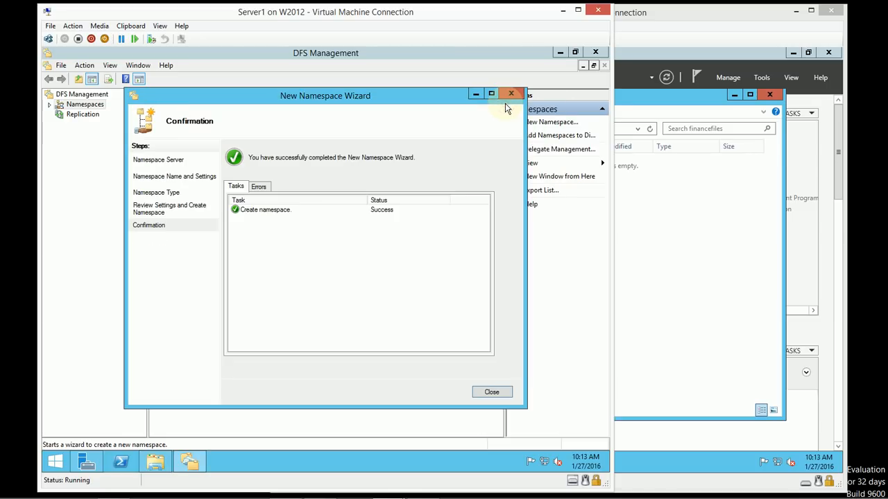
# - Close the New Namespace Wizard and open the \\domain01.local\Namespace entry under Namespaces
pyautogui.click(492, 392)
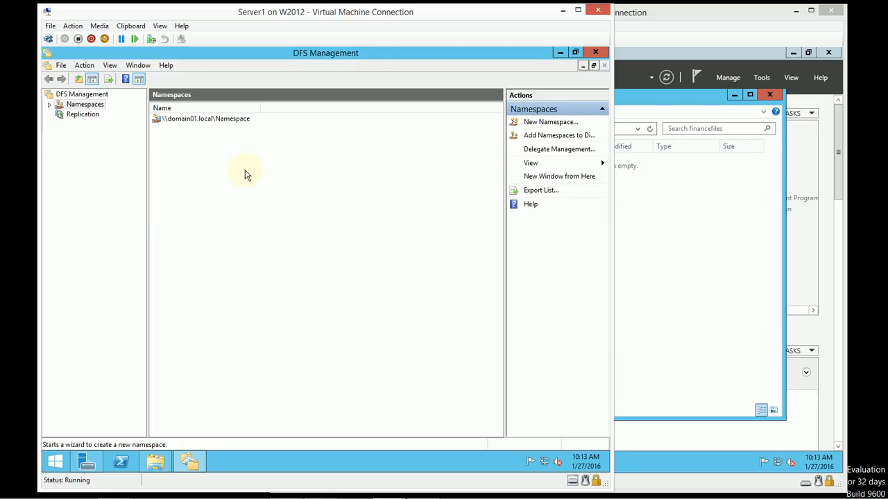
pyautogui.click(50, 105)
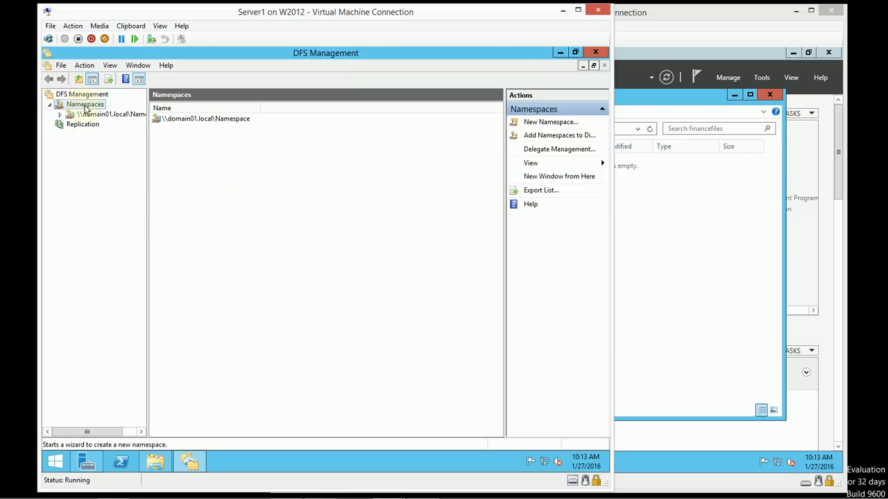
pyautogui.click(98, 117)
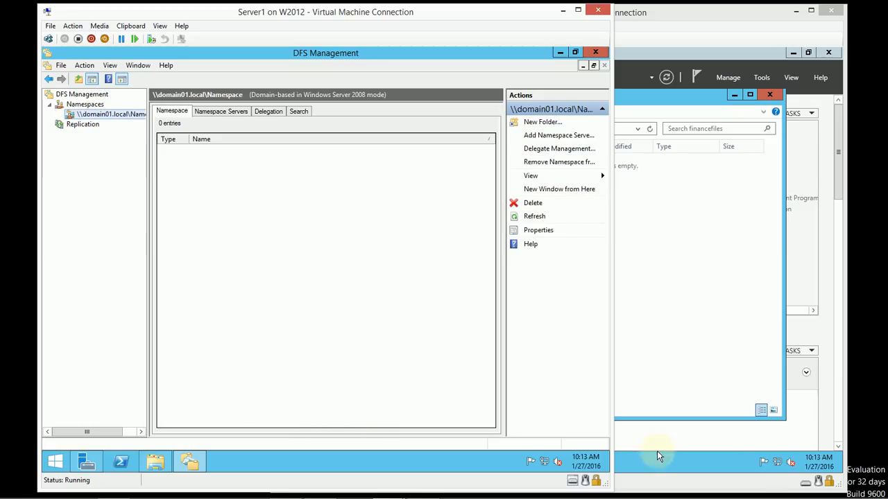
# - Open a new File Explorer window on Server1 and browse to \\domain01.local\namespace to examine its path and contents
pyautogui.rightClick(160, 468)
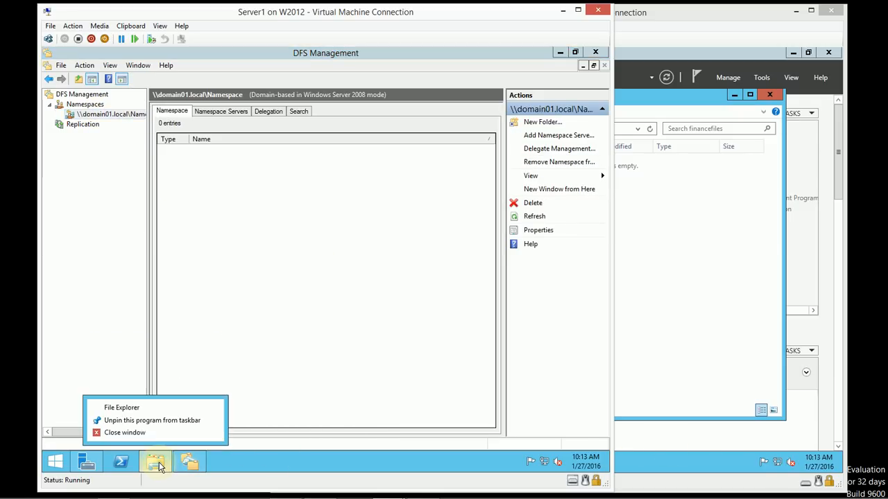
pyautogui.click(134, 410)
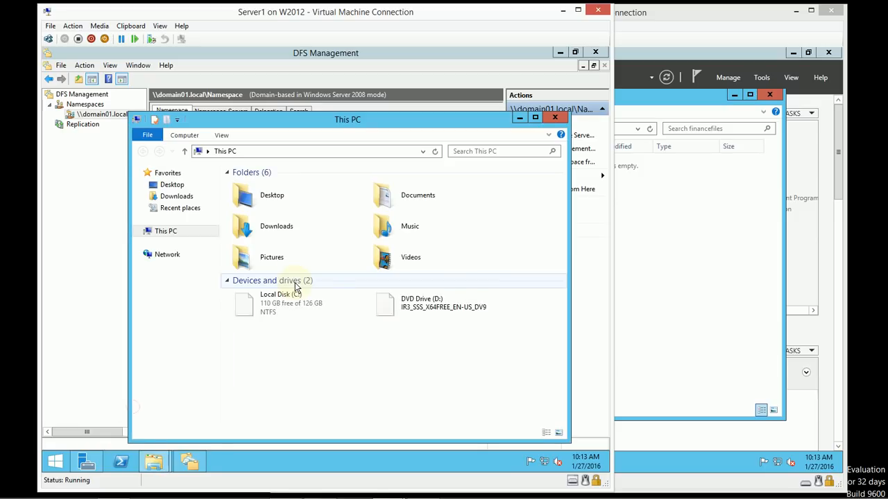
pyautogui.click(292, 152)
pyautogui.write('\\\\')
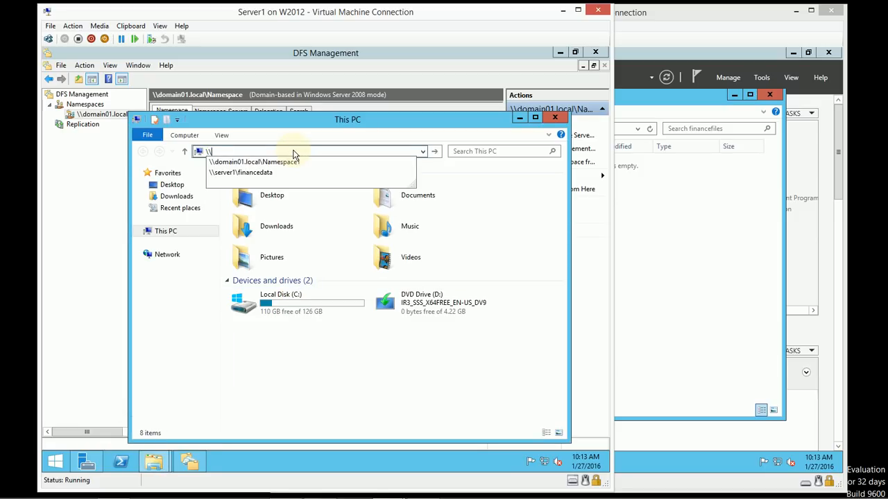
pyautogui.write('domain')
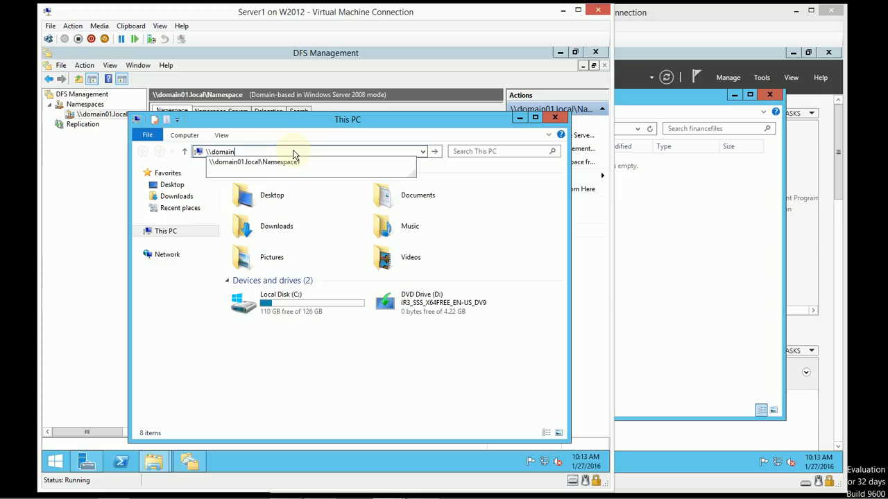
pyautogui.write('91.loca')
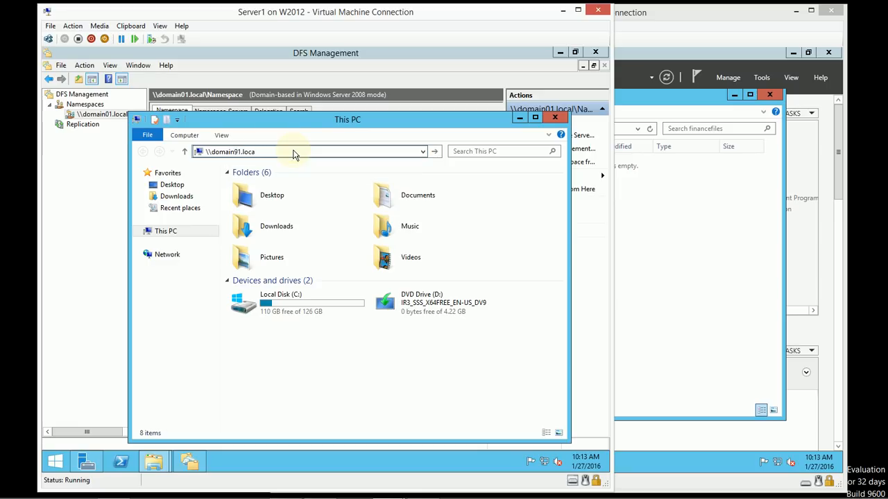
pyautogui.write('l amespa')
pyautogui.hotkey('ctrl', 'a')
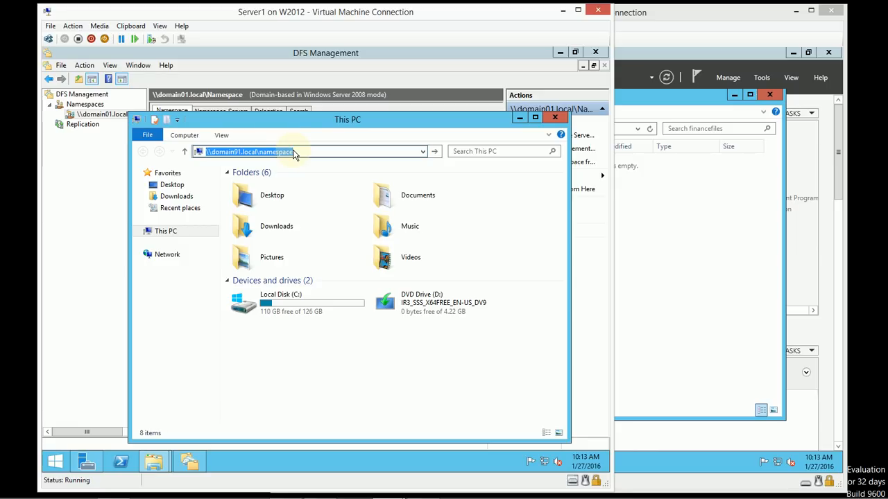
pyautogui.click(237, 151)
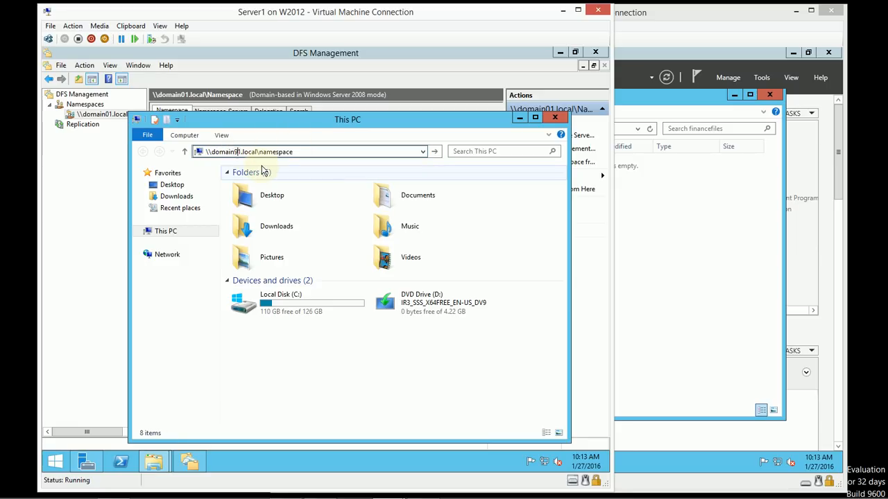
pyautogui.press('BackSpace')
pyautogui.write('0')
pyautogui.press('Return')
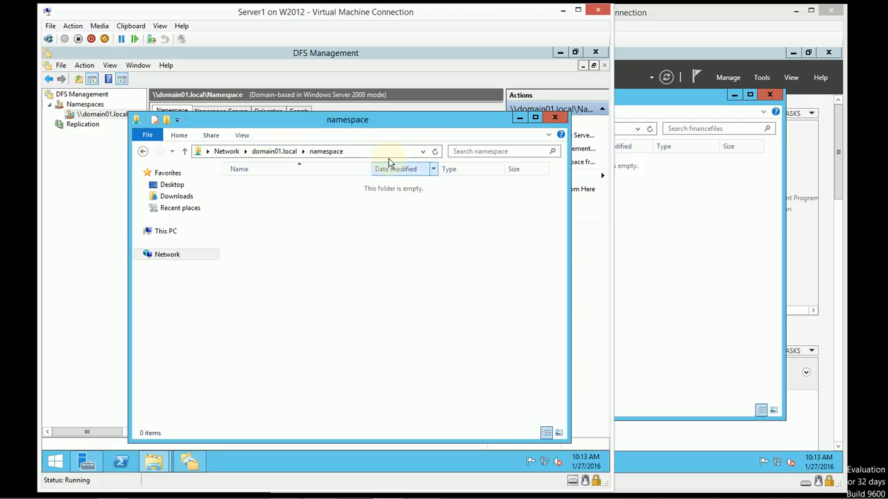
pyautogui.click(365, 151)
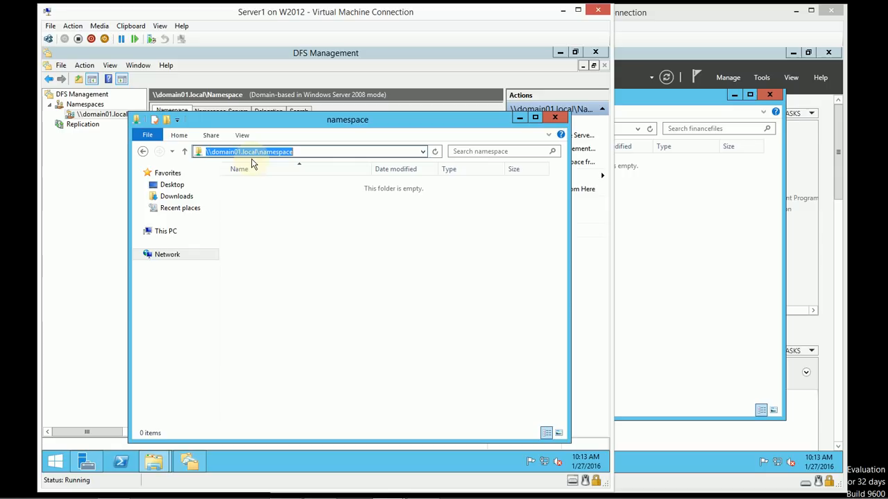
pyautogui.click(446, 266)
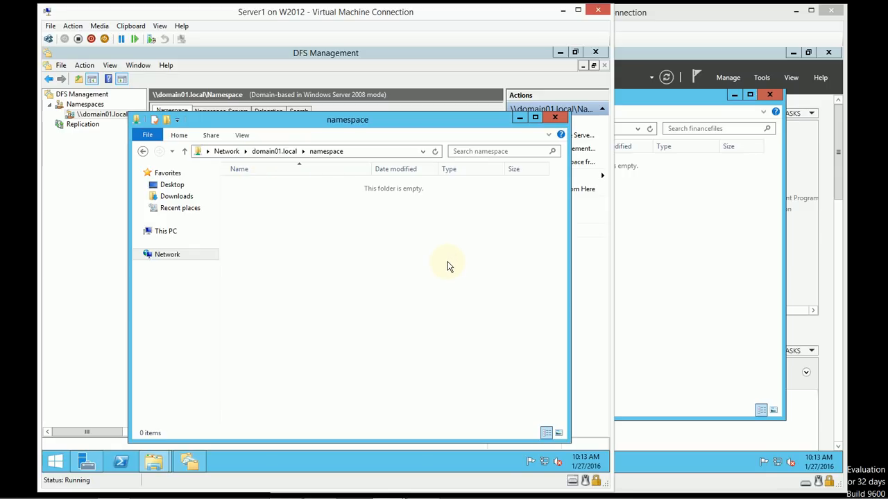
# - Check the namespace folder in File Explorer once more and return to DFS Management
pyautogui.click(98, 282)
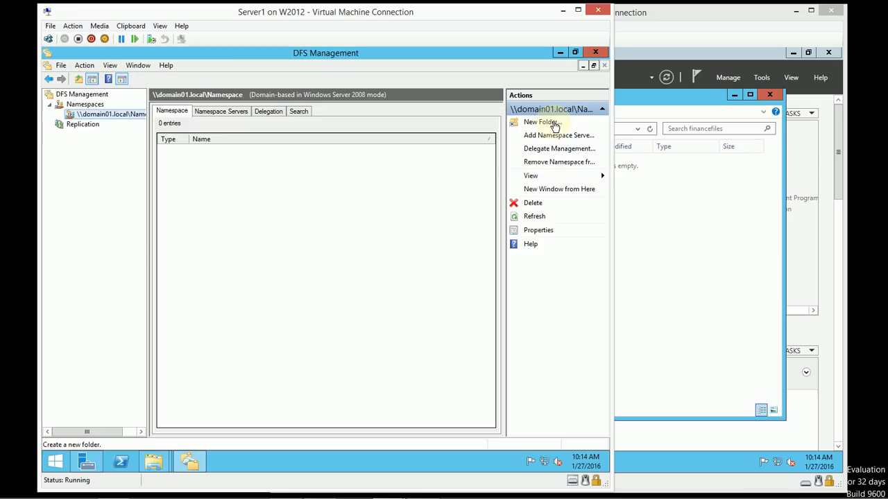
pyautogui.click(190, 461)
pyautogui.moveTo(154, 462)
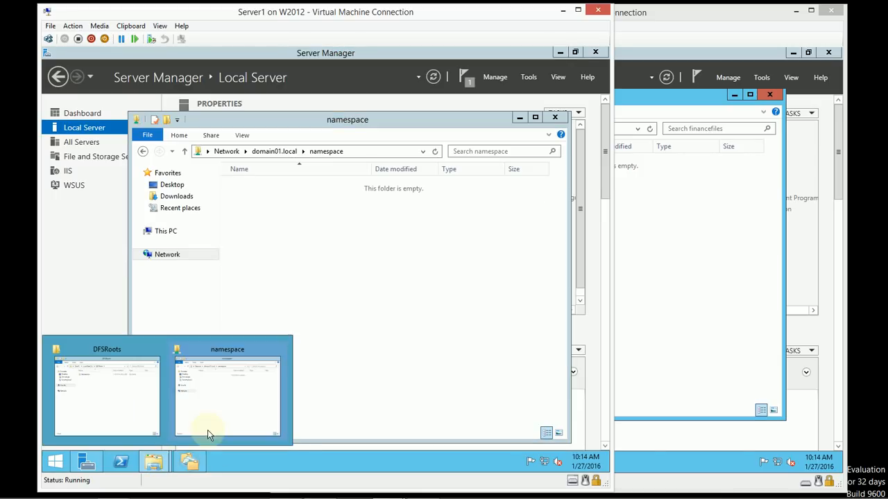
pyautogui.click(208, 430)
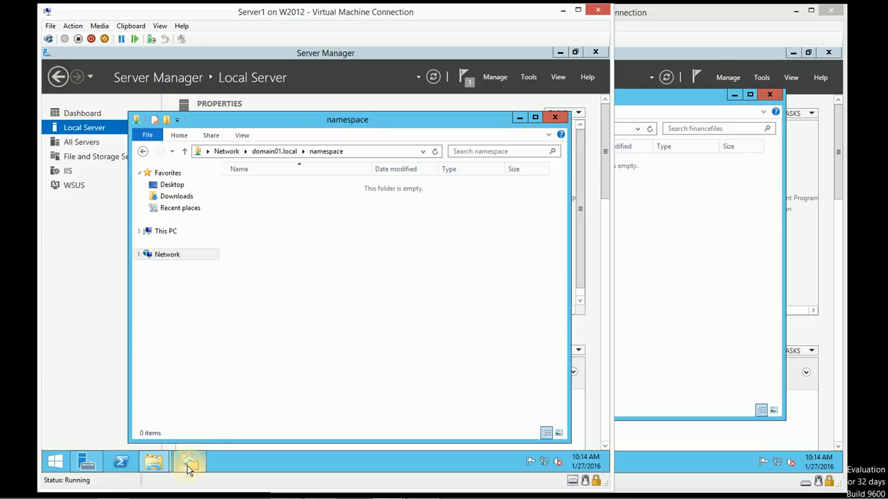
pyautogui.click(189, 465)
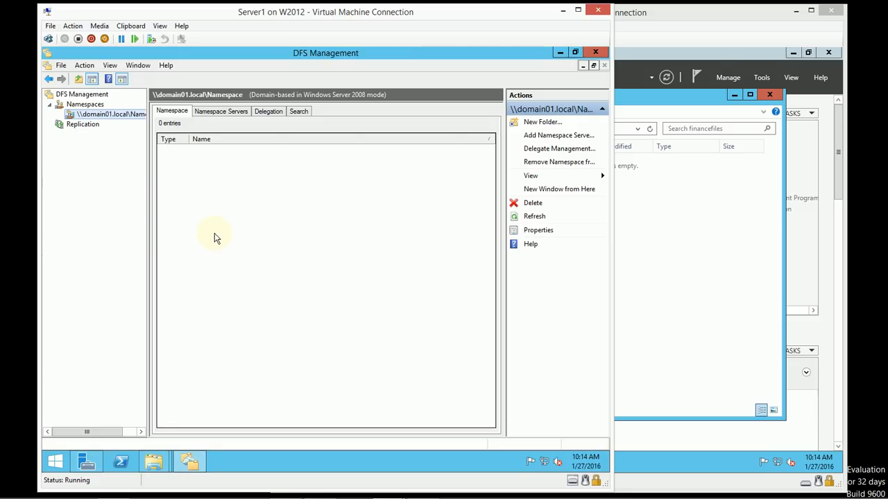
# - Create a FinanceFiles folder in the namespace with \\server1\financefiles as its folder target
pyautogui.click(548, 123)
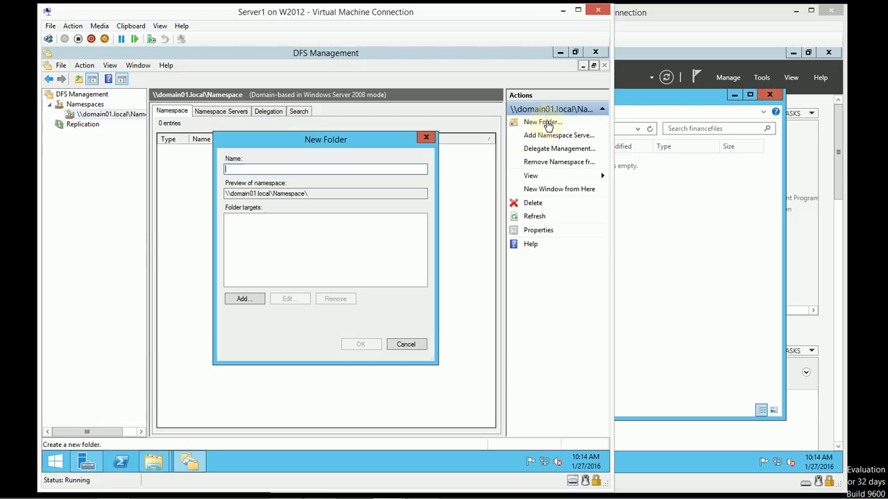
pyautogui.write('F')
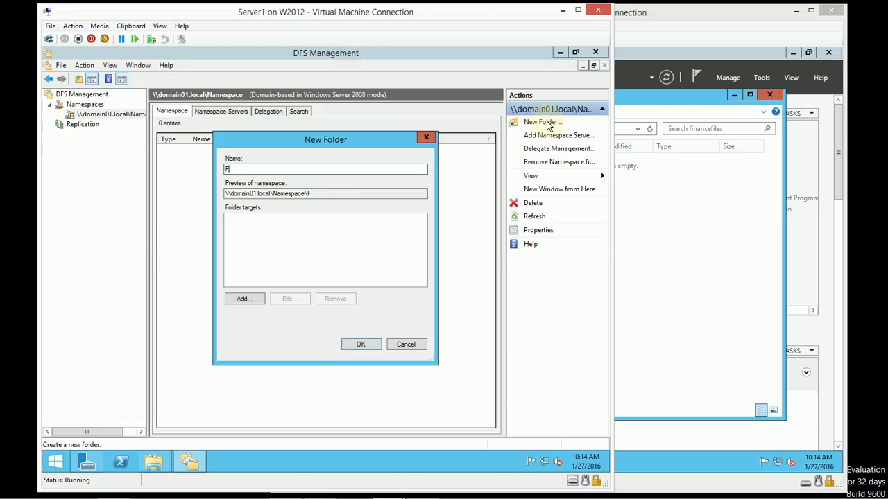
pyautogui.write('inanceFiles')
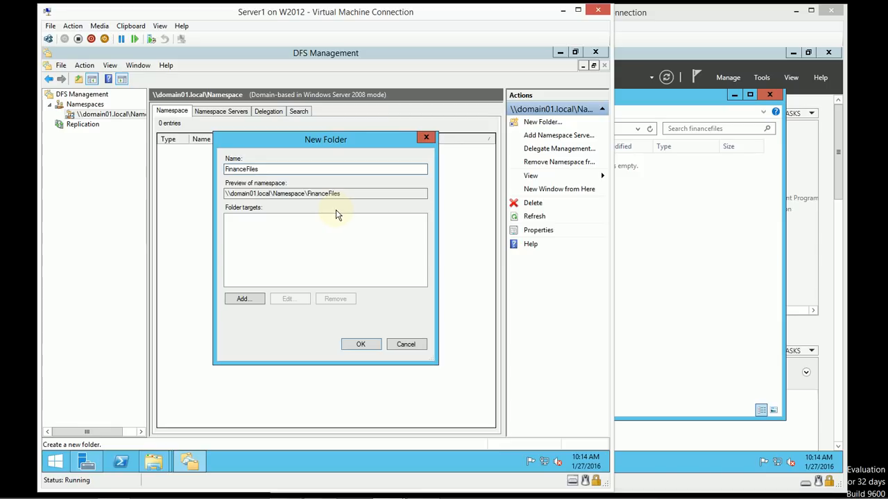
pyautogui.click(261, 303)
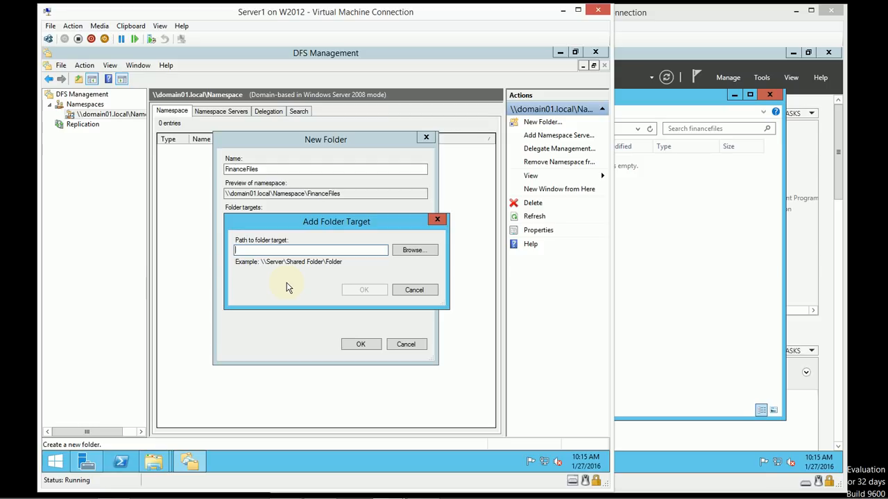
pyautogui.write('\\server1')
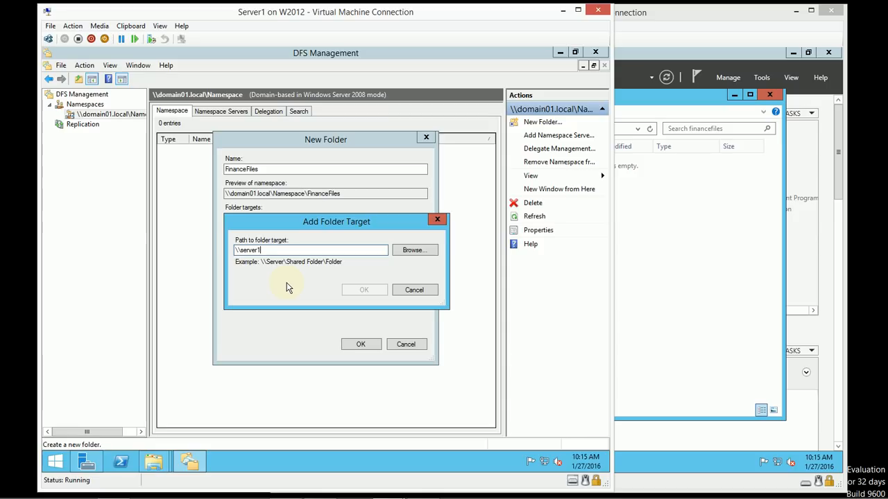
pyautogui.write('\x0cinancefiles')
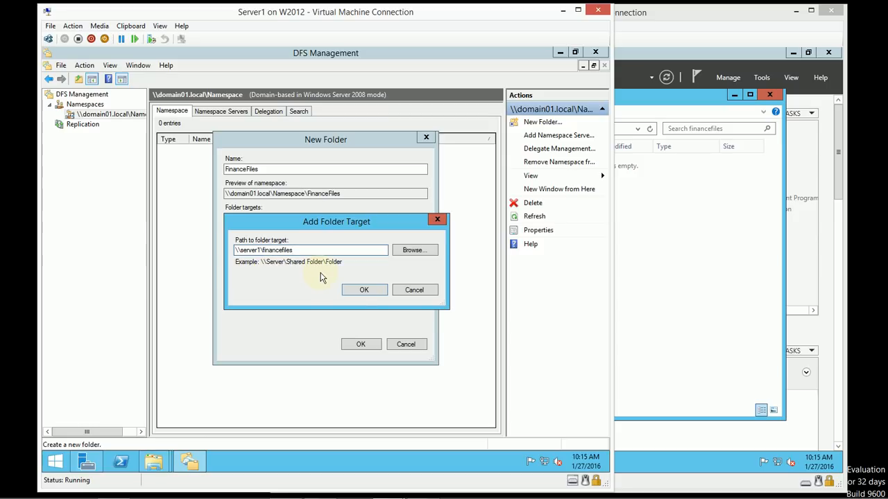
pyautogui.click(352, 291)
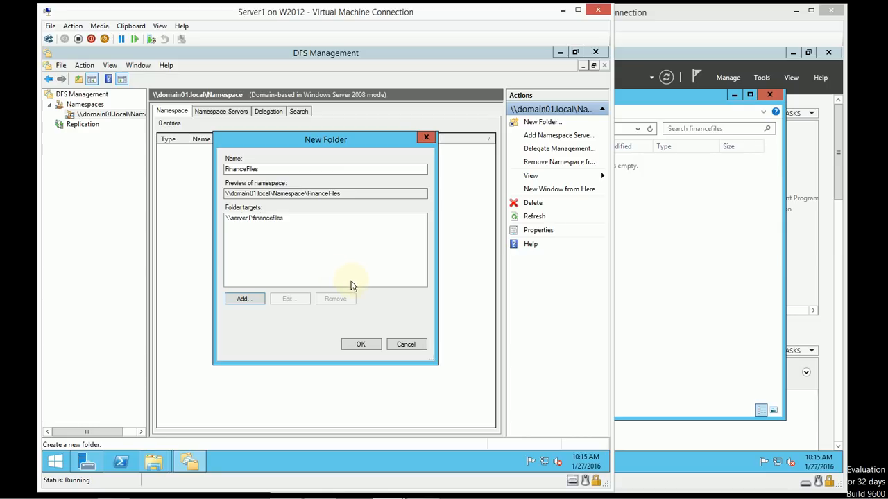
pyautogui.click(361, 344)
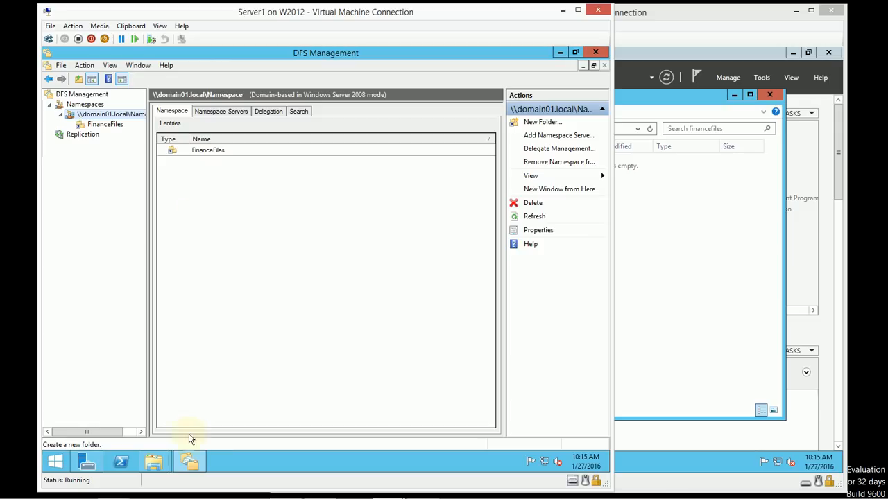
# - Inspect the contents and path of FinanceFiles in the namespace window, and compare with the financefiles share on Server2
pyautogui.moveTo(189, 463)
pyautogui.click(219, 407)
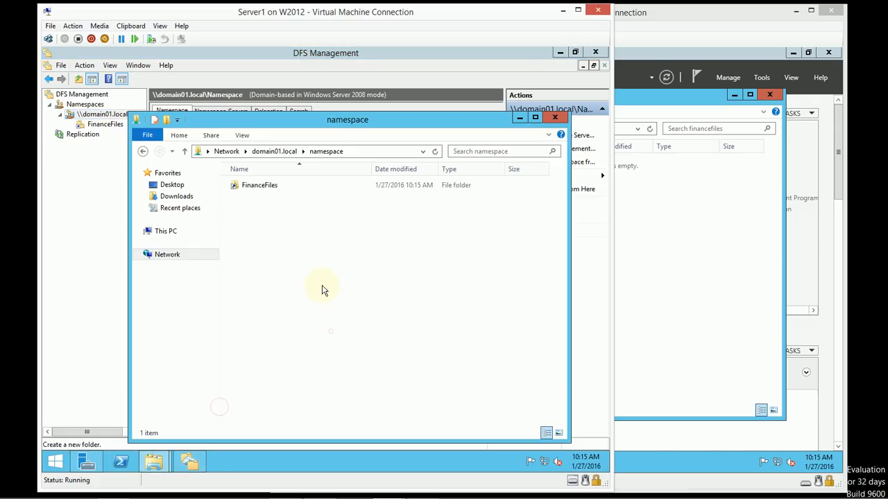
pyautogui.doubleClick(246, 190)
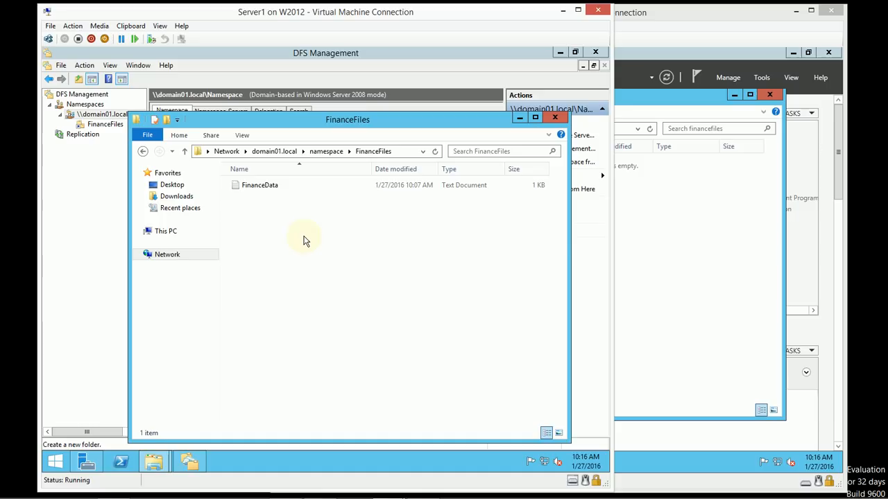
pyautogui.click(404, 151)
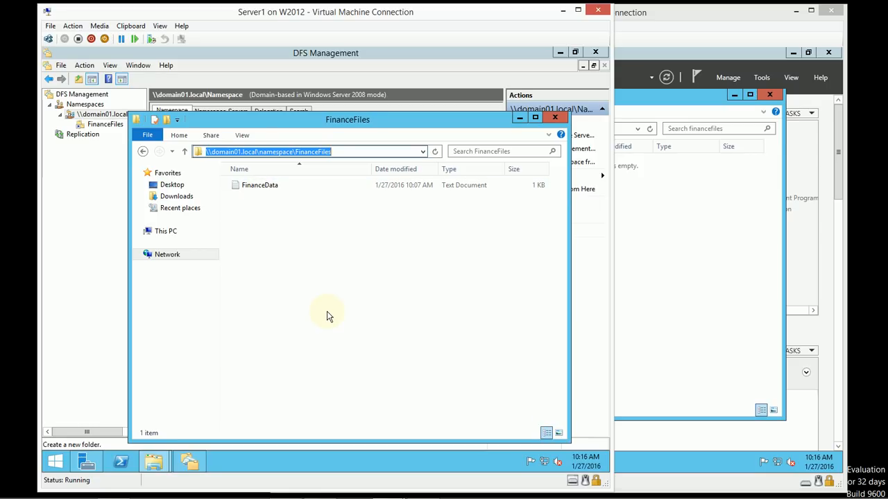
pyautogui.click(686, 300)
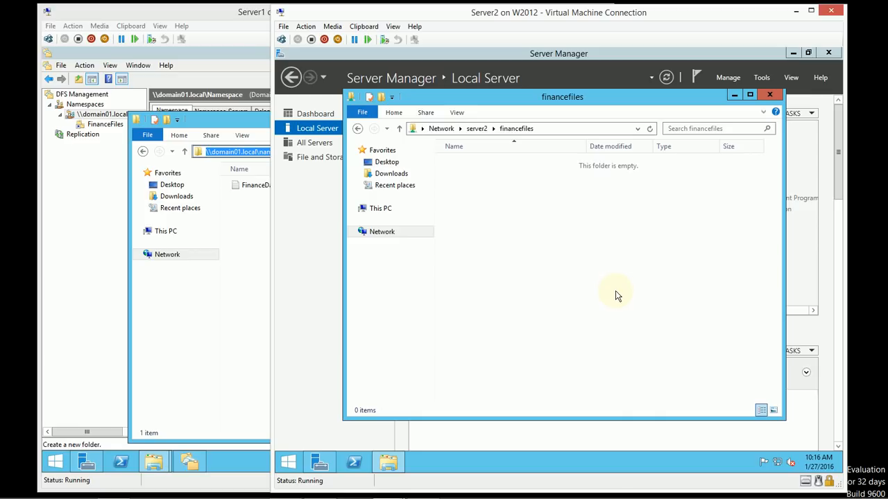
# - Add \\server2\financefiles as a second folder target for the FinanceFiles namespace folder in DFS Management on Server1
pyautogui.click(89, 263)
pyautogui.click(201, 152)
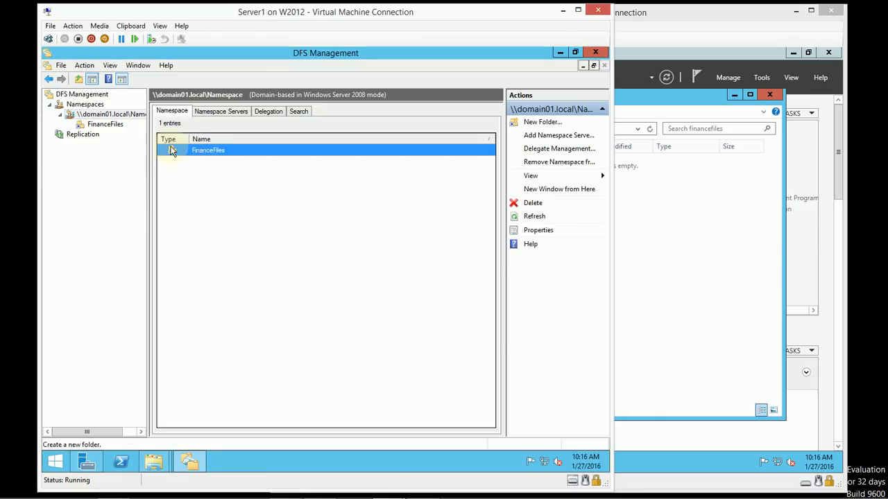
pyautogui.click(104, 125)
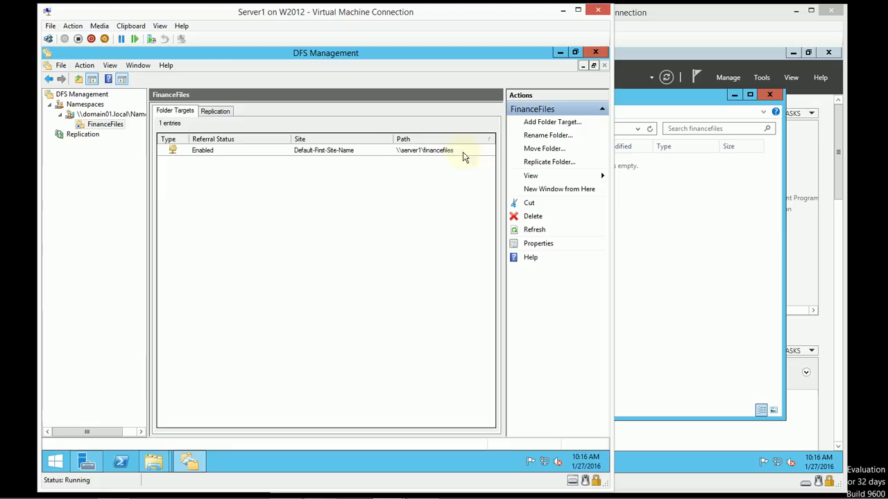
pyautogui.click(539, 122)
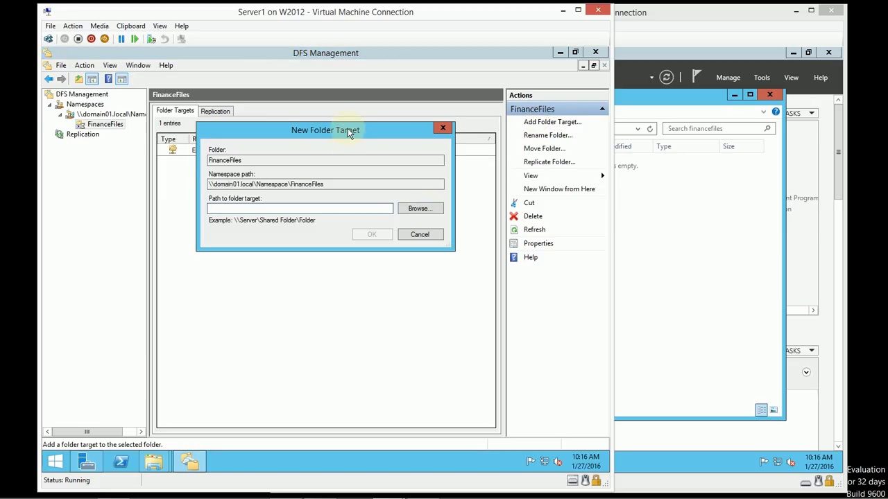
pyautogui.write('\\\\server2\x0cinancefi')
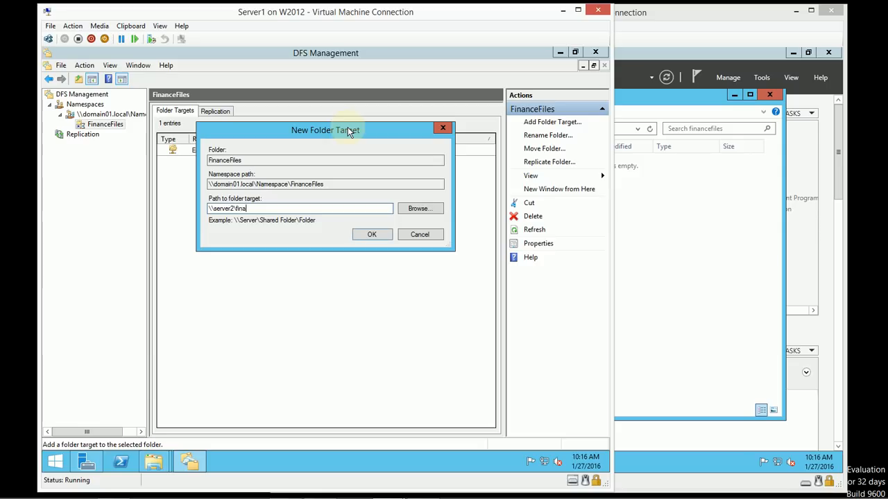
pyautogui.write('les')
pyautogui.moveTo(373, 134); pyautogui.dragTo(382, 212)
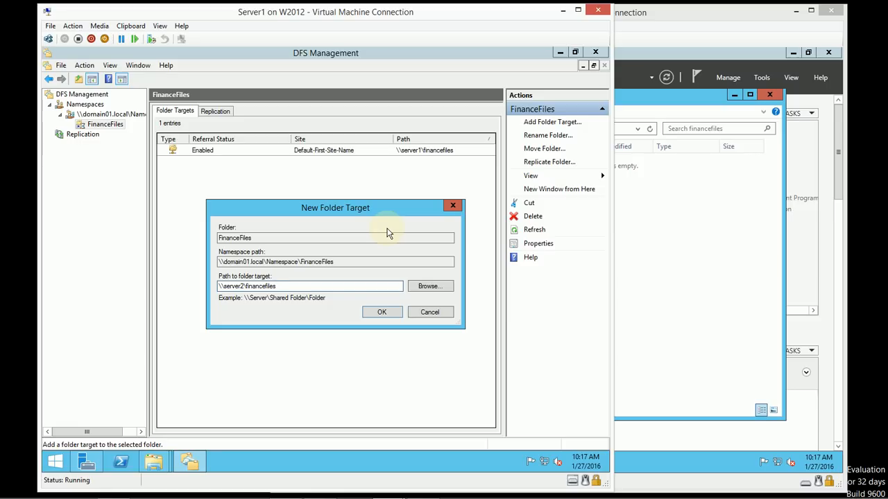
pyautogui.click(381, 313)
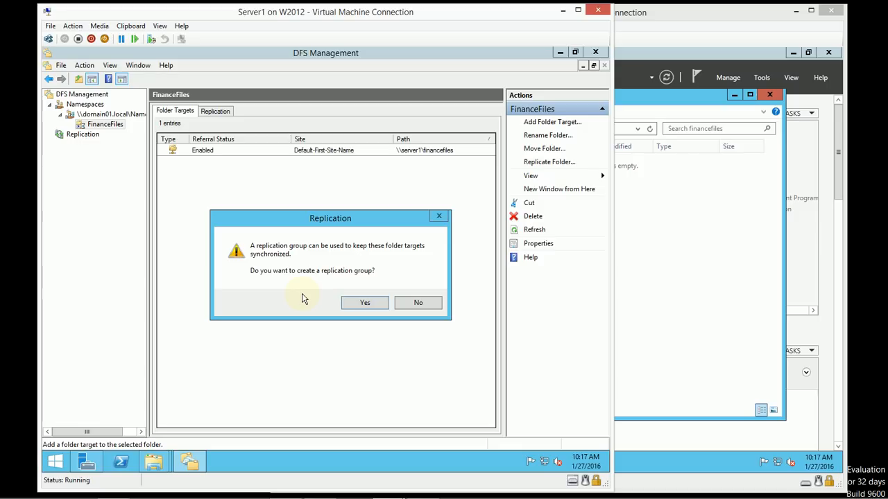
# - Agree to create a replication group, keeping the group name domain01.local\namespace\financefiles and the replicated folder name FinanceFiles
pyautogui.click(353, 304)
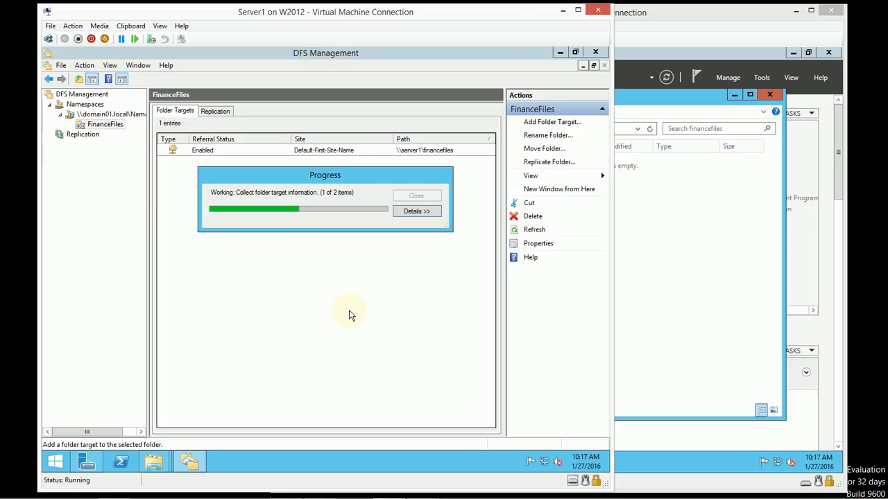
pyautogui.click(421, 211)
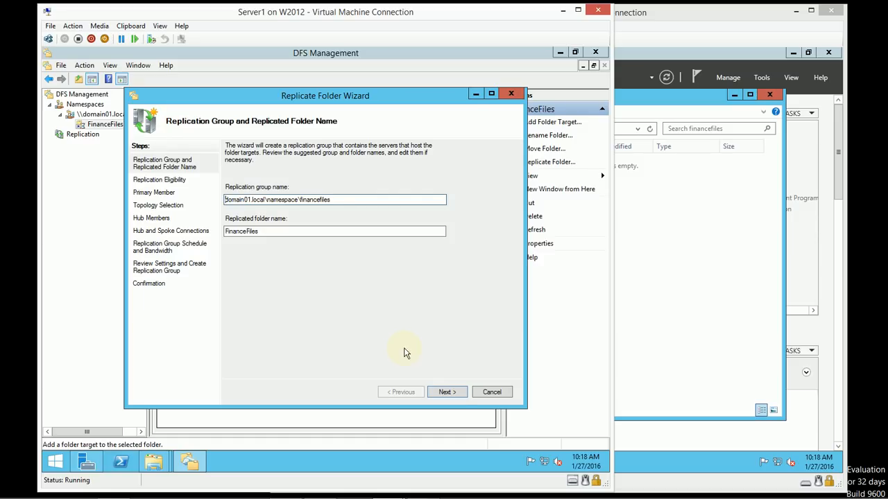
pyautogui.click(448, 393)
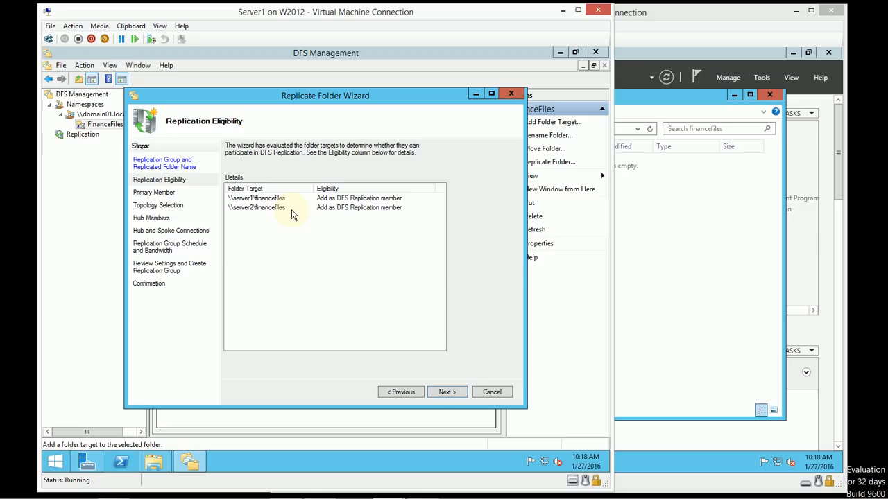
# - Accept both folder targets as replication members, choose SERVER1 as the primary member, and keep the Full mesh topology
pyautogui.click(448, 392)
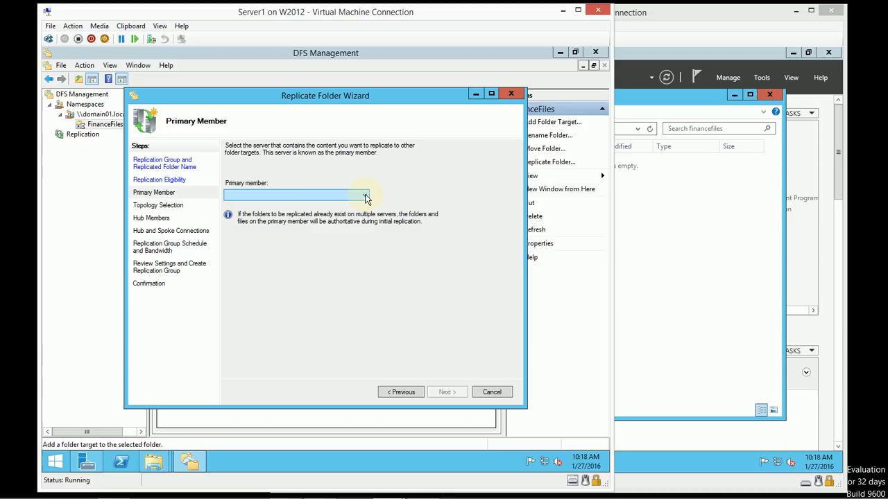
pyautogui.click(367, 197)
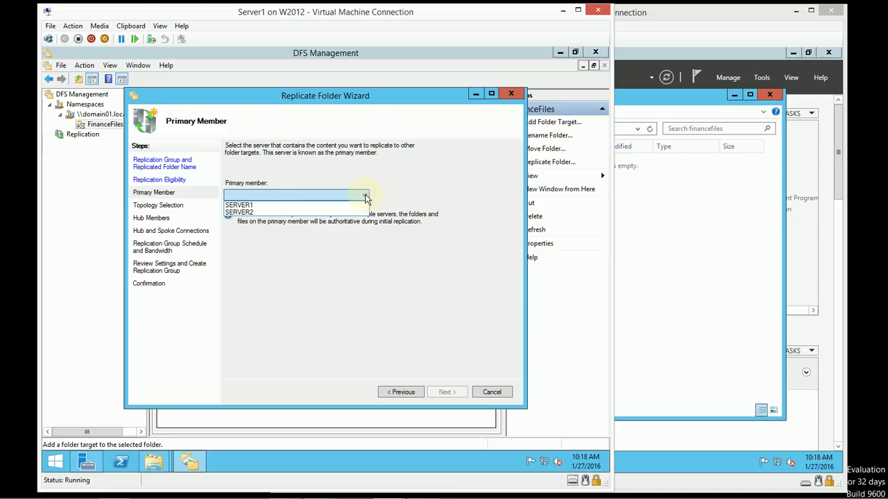
pyautogui.click(280, 205)
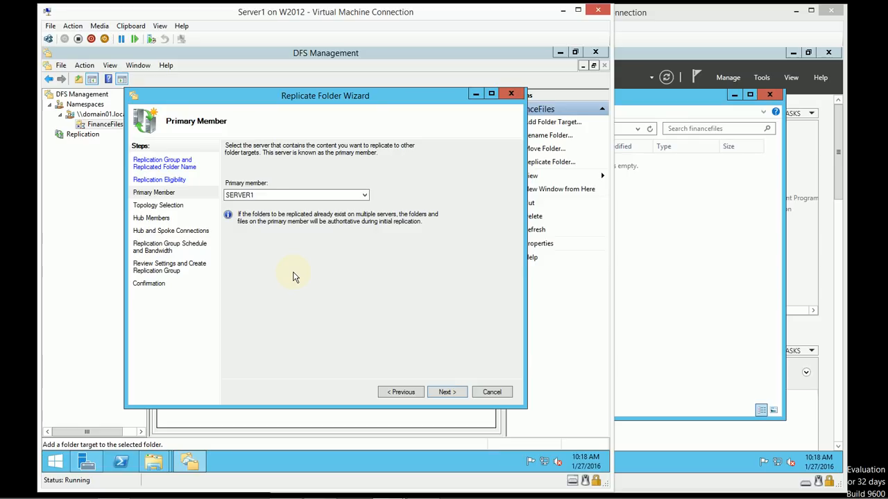
pyautogui.click(462, 396)
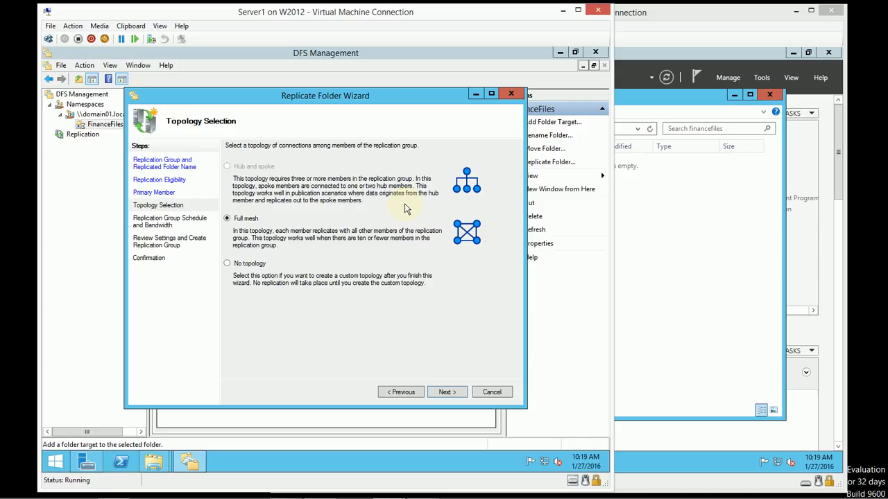
pyautogui.click(446, 392)
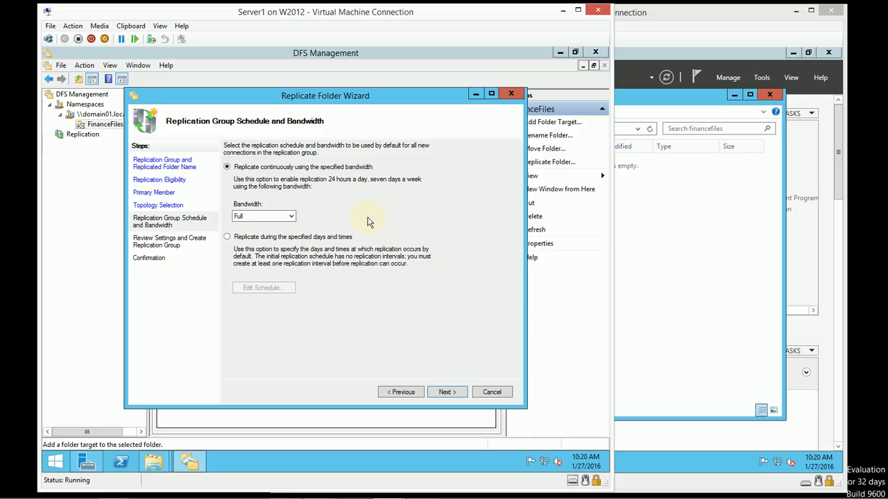
# - Look through the bandwidth choices and keep continuous replication at Full bandwidth for the replication group
pyautogui.click(291, 217)
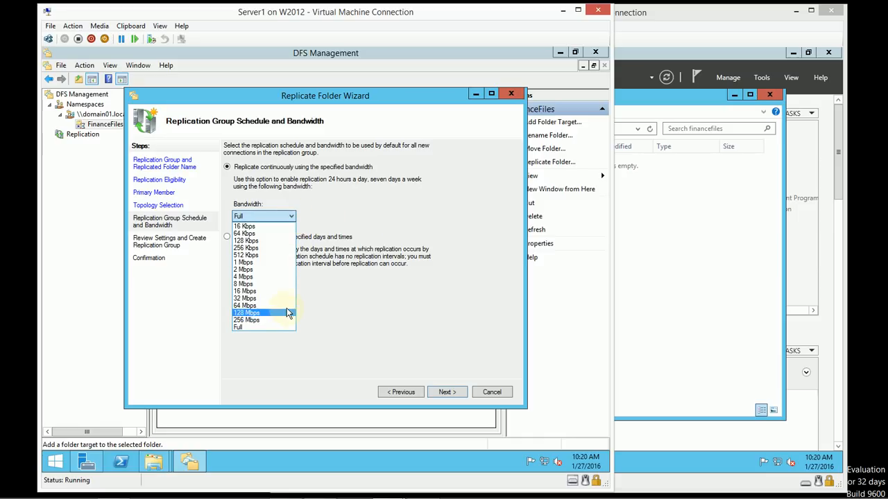
pyautogui.click(312, 207)
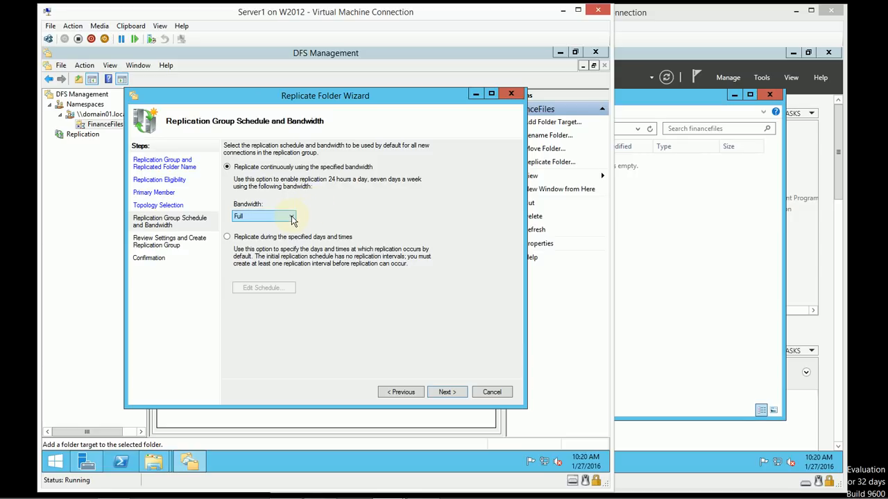
pyautogui.click(292, 220)
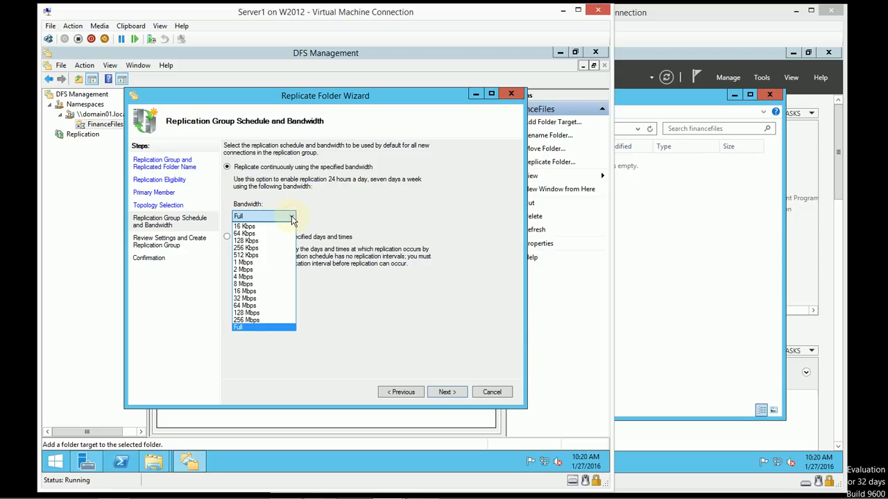
pyautogui.click(287, 328)
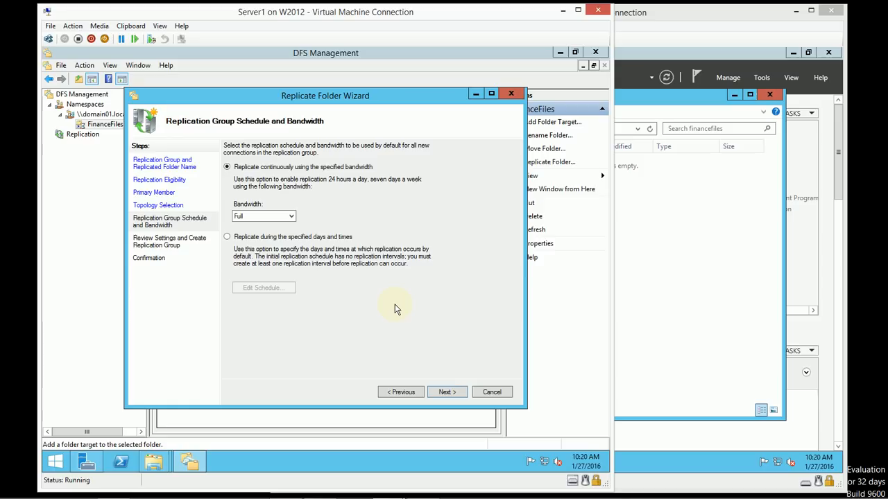
pyautogui.click(292, 217)
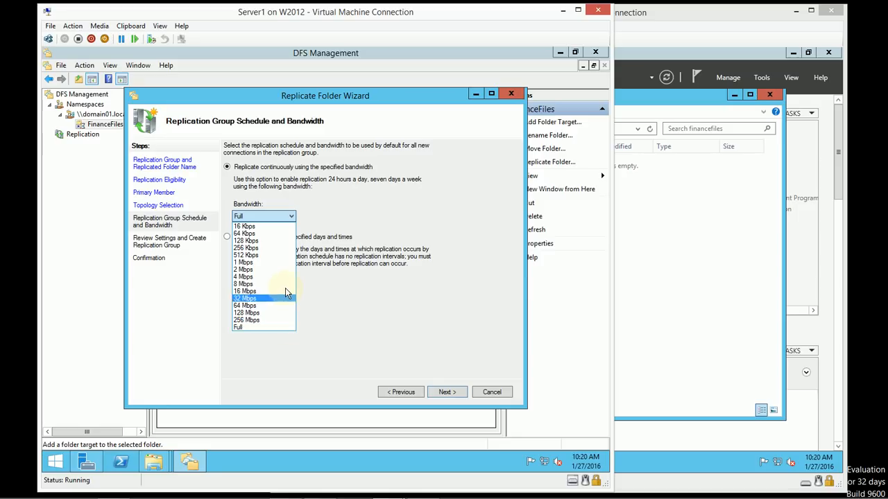
pyautogui.click(342, 317)
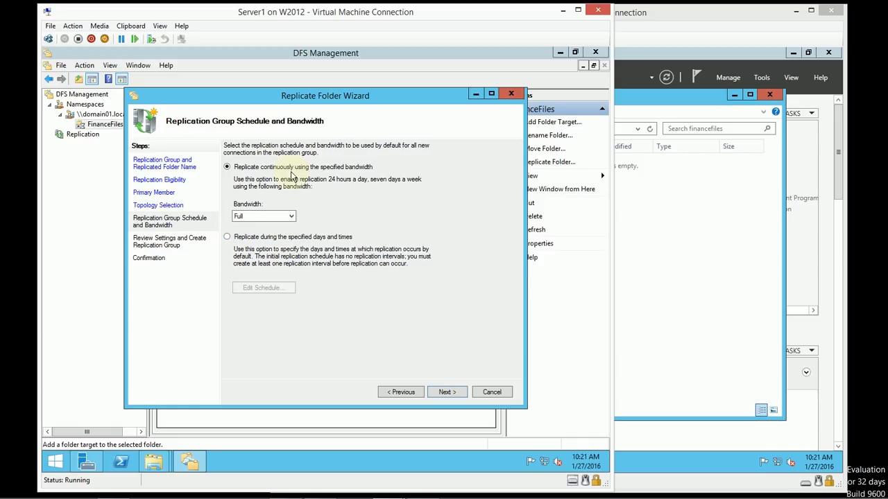
pyautogui.click(444, 392)
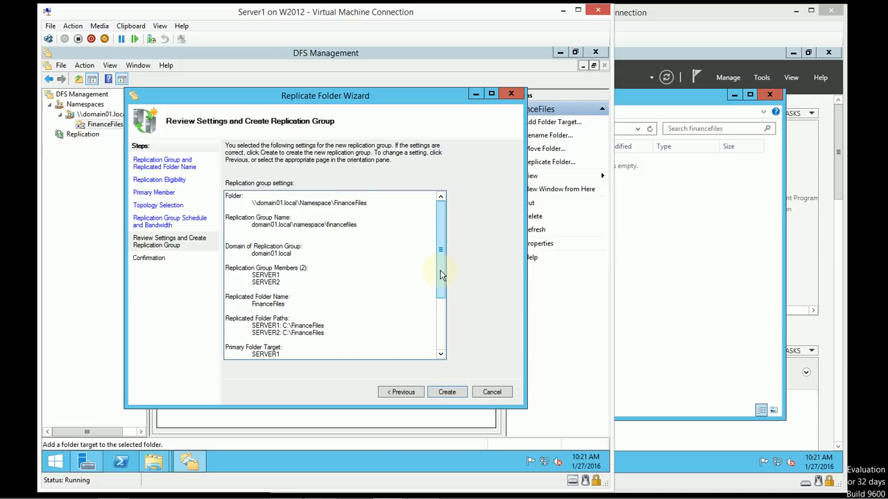
# - Review the replication group settings, create the group, and close the wizard, acknowledging the replication delay notice
pyautogui.moveTo(442, 271); pyautogui.dragTo(444, 326)
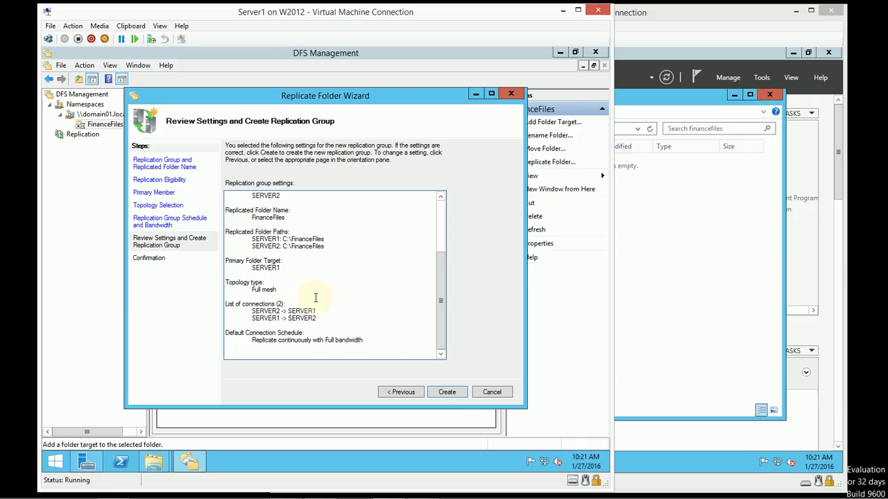
pyautogui.click(462, 394)
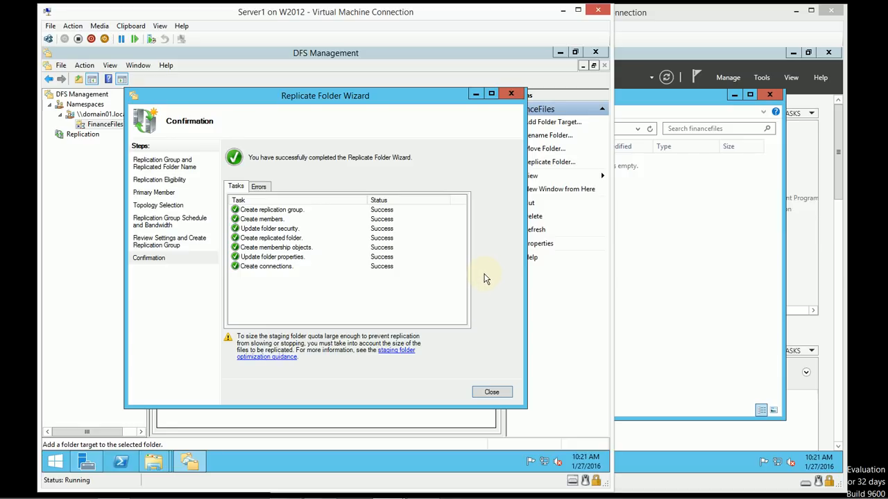
pyautogui.click(482, 394)
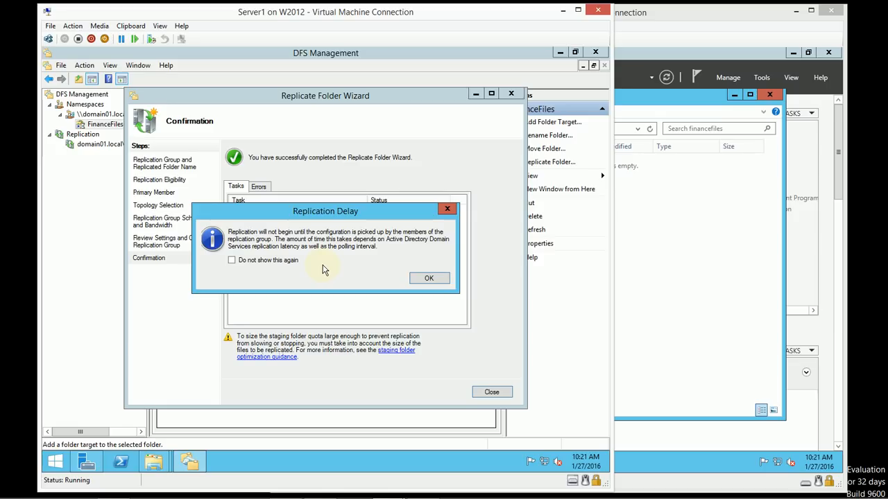
pyautogui.click(419, 279)
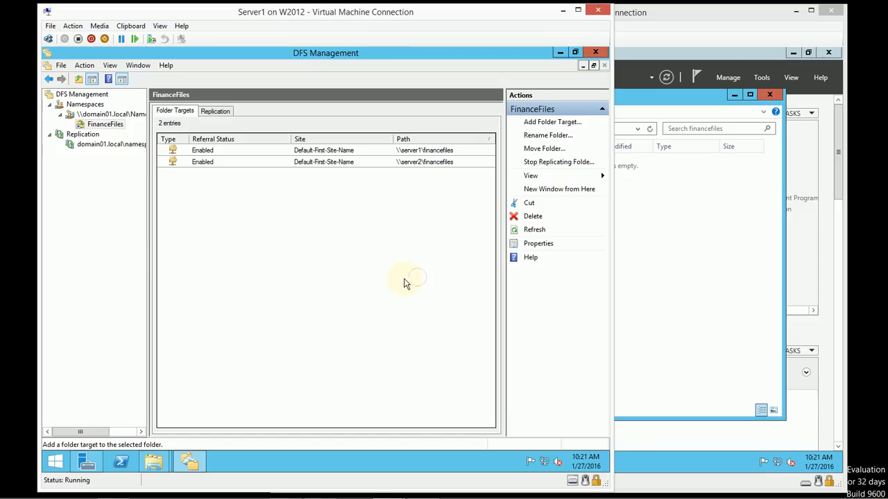
# - Open the local C:\FinanceFiles folder on Server2 to check its contents
pyautogui.click(709, 313)
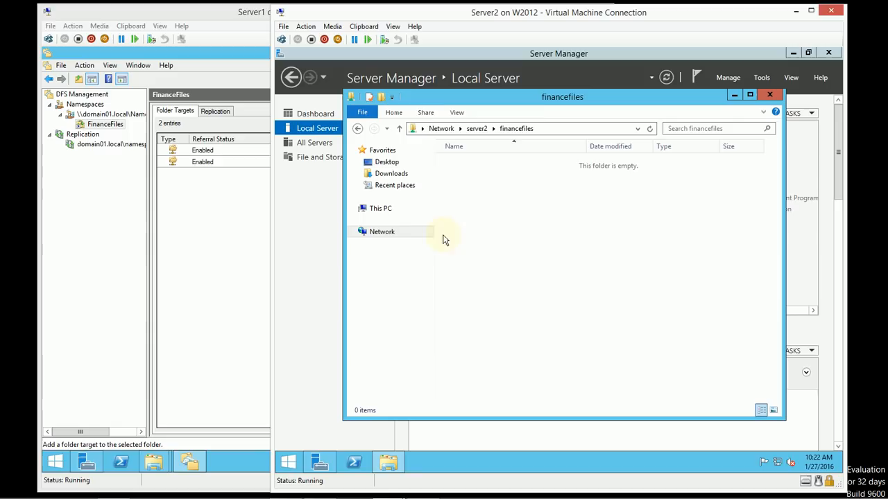
pyautogui.click(383, 210)
pyautogui.doubleClick(501, 283)
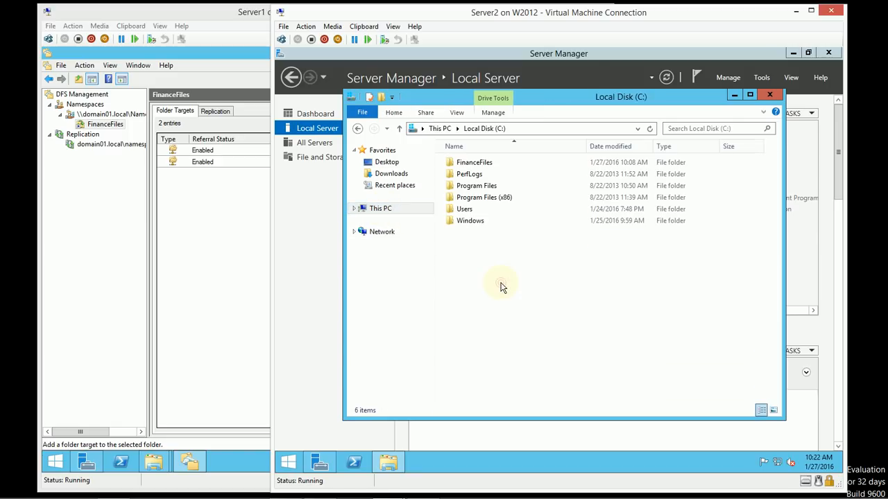
pyautogui.doubleClick(485, 165)
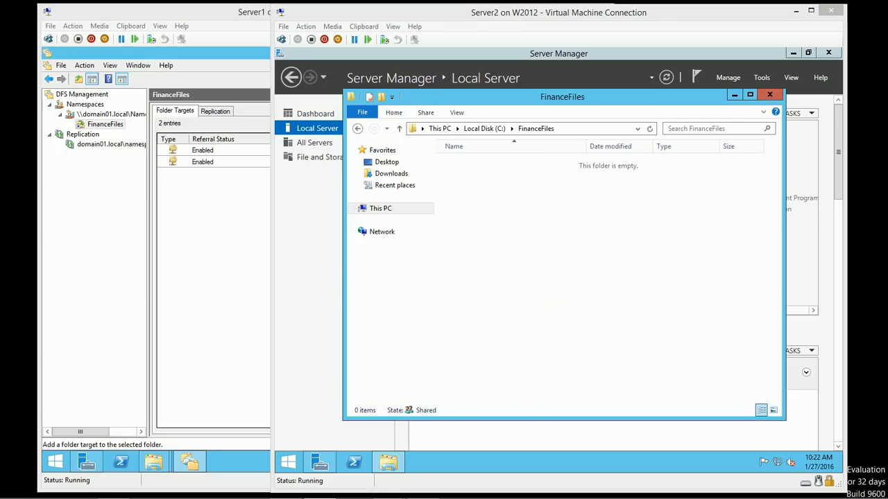
# - Compare the FinanceFiles namespace window on Server1 with the contents and path of the local FinanceFiles folder on Server2
pyautogui.click(202, 150)
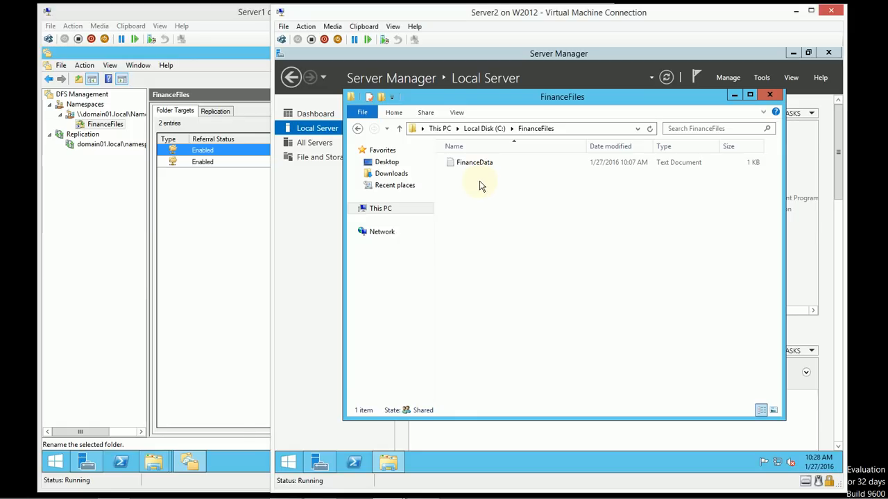
pyautogui.click(158, 472)
pyautogui.click(129, 406)
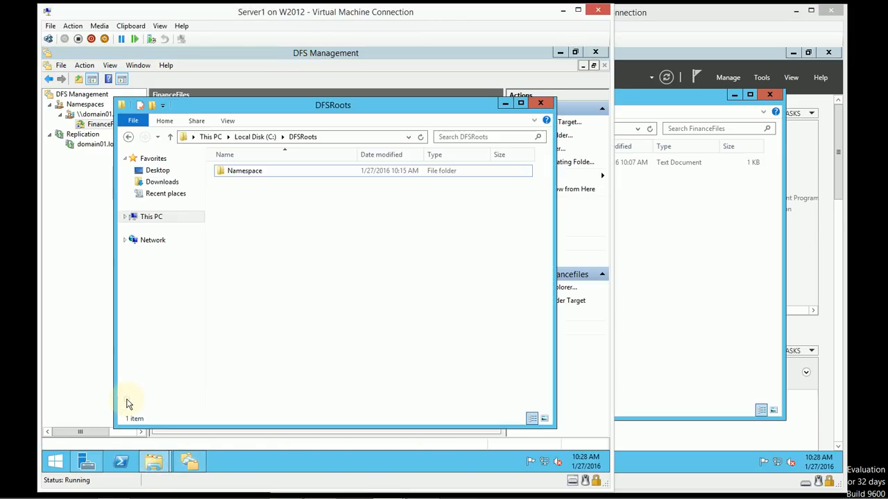
pyautogui.click(159, 464)
pyautogui.click(247, 416)
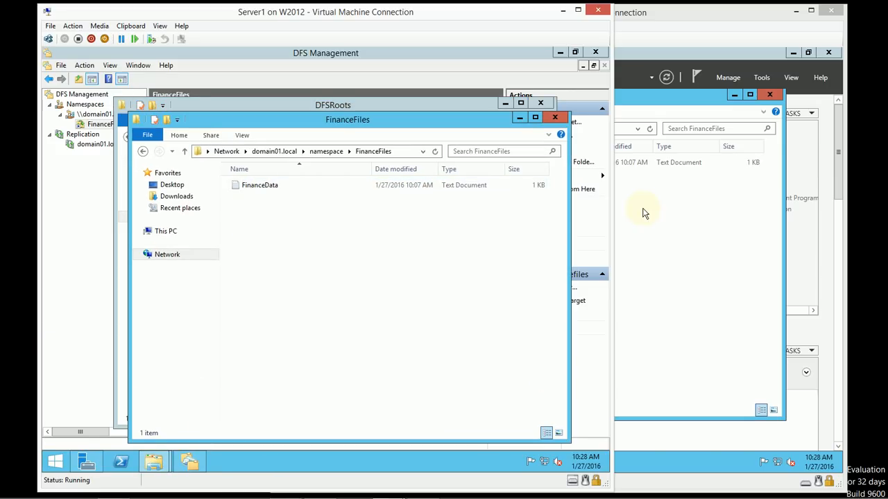
pyautogui.click(640, 322)
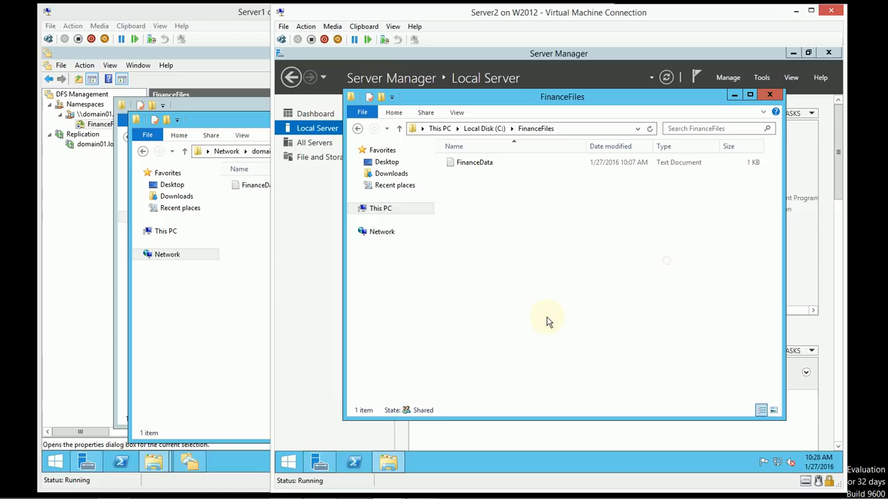
pyautogui.click(570, 132)
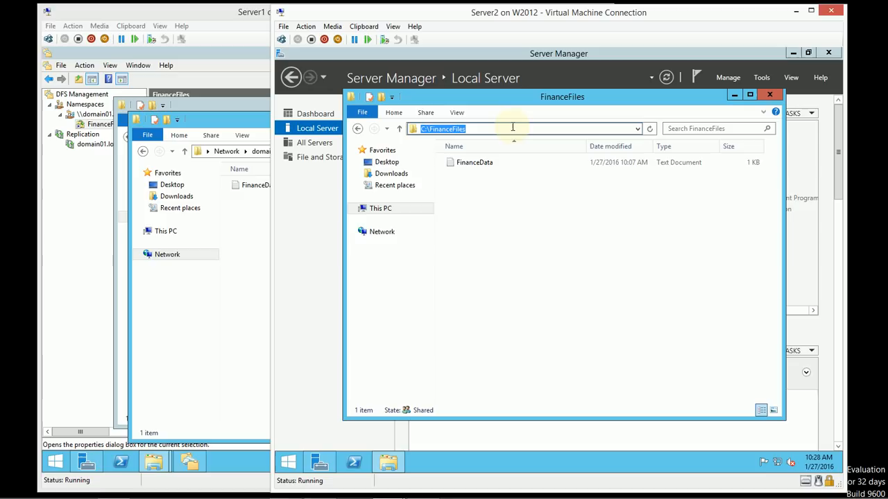
pyautogui.click(533, 232)
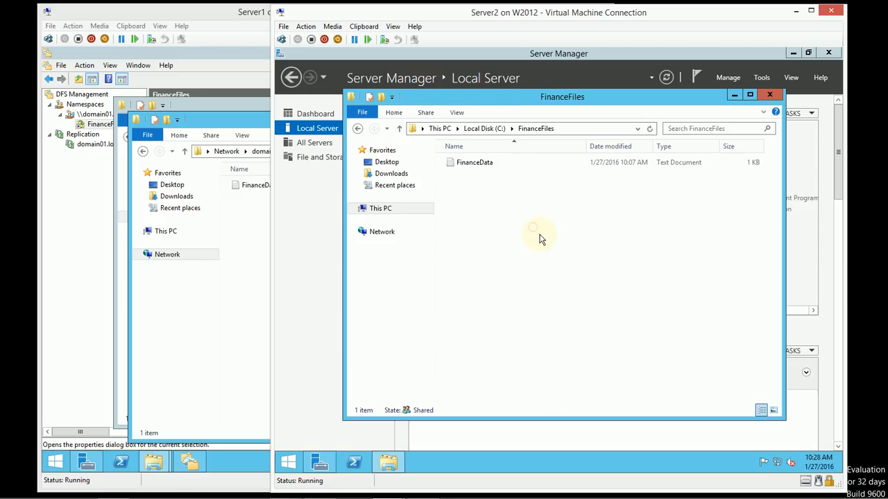
# - Browse to \\domain01.local\namespace in File Explorer on Server2
pyautogui.click(573, 130)
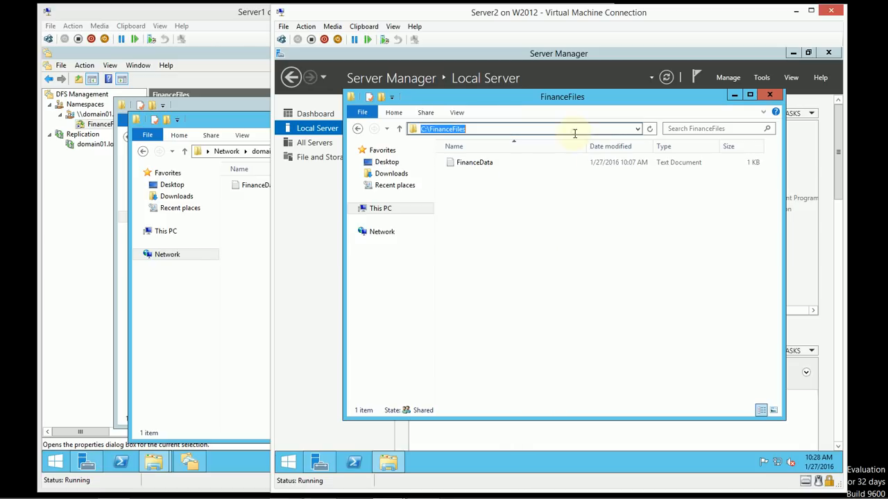
pyautogui.write('\\\\')
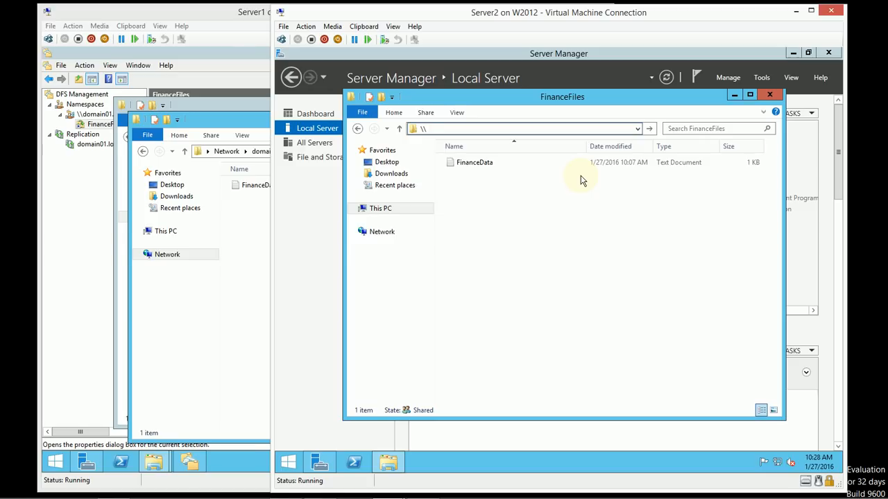
pyautogui.write('domain01.local\\')
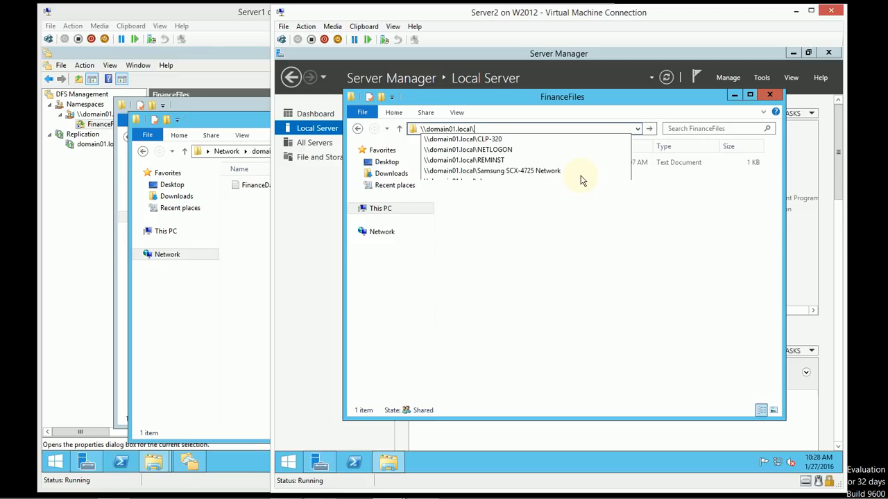
pyautogui.write('namespace')
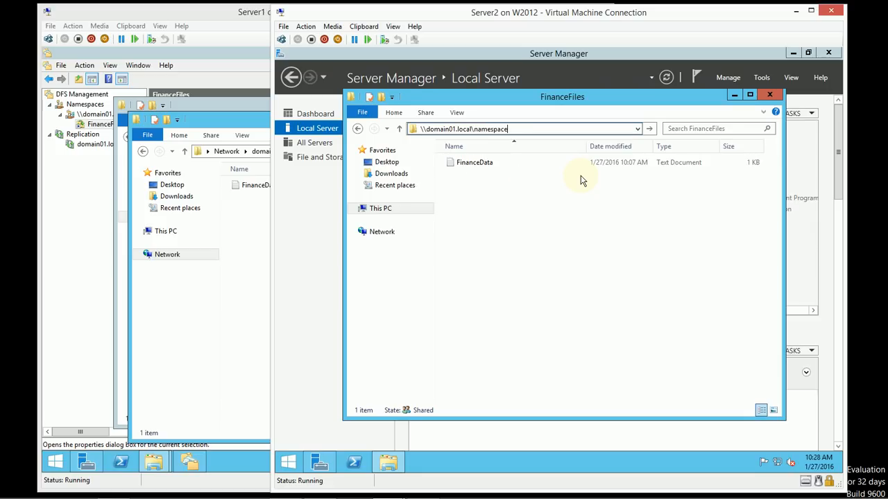
pyautogui.press('Return')
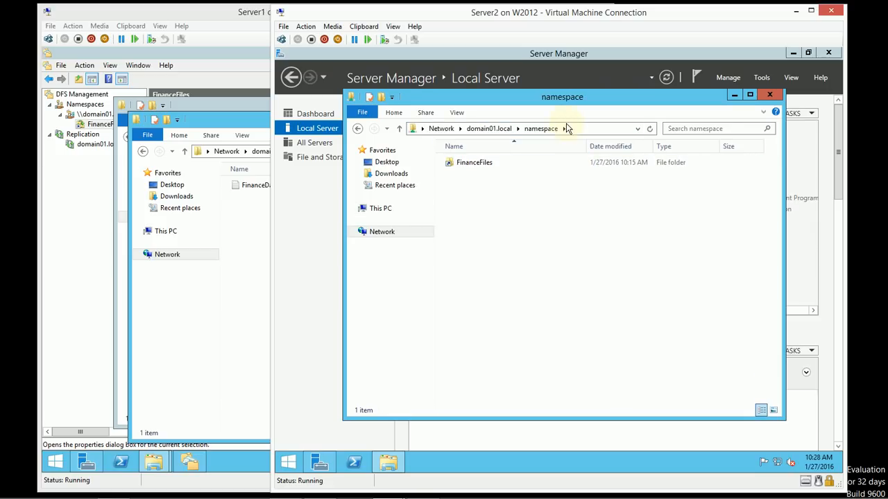
# - Open FinanceFiles within the namespace on Server2 and examine its contents and full network path
pyautogui.click(596, 130)
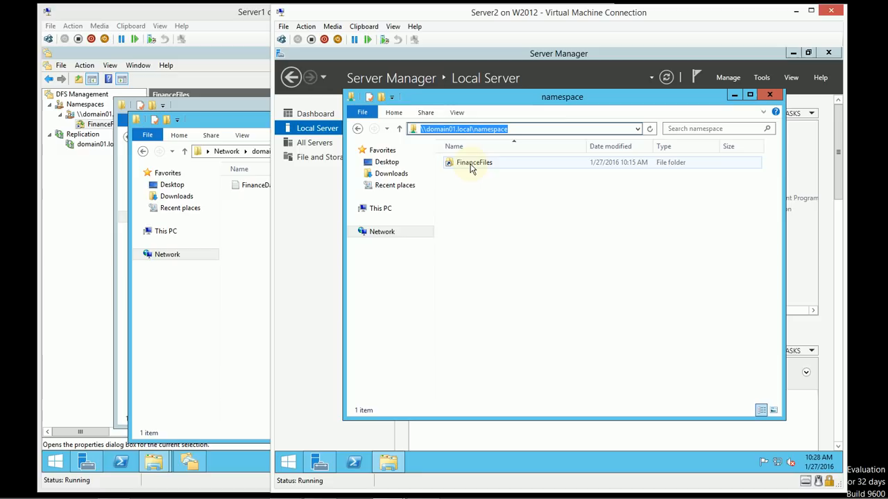
pyautogui.doubleClick(470, 163)
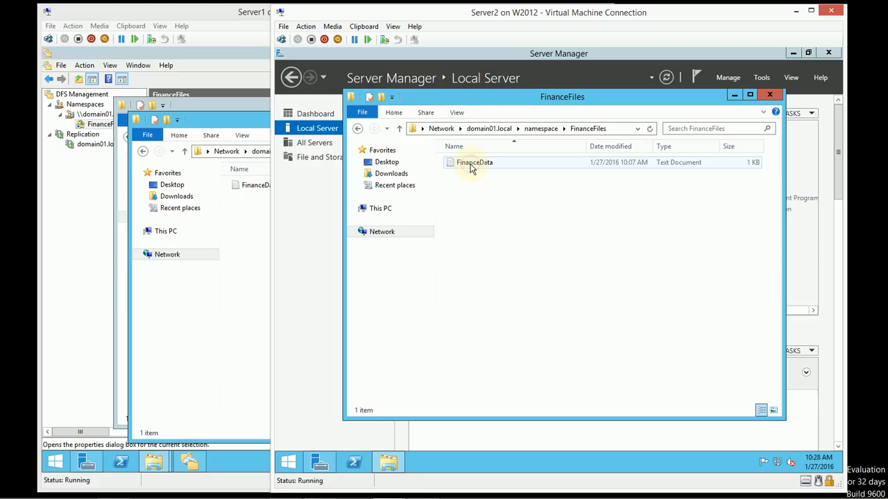
pyautogui.click(611, 129)
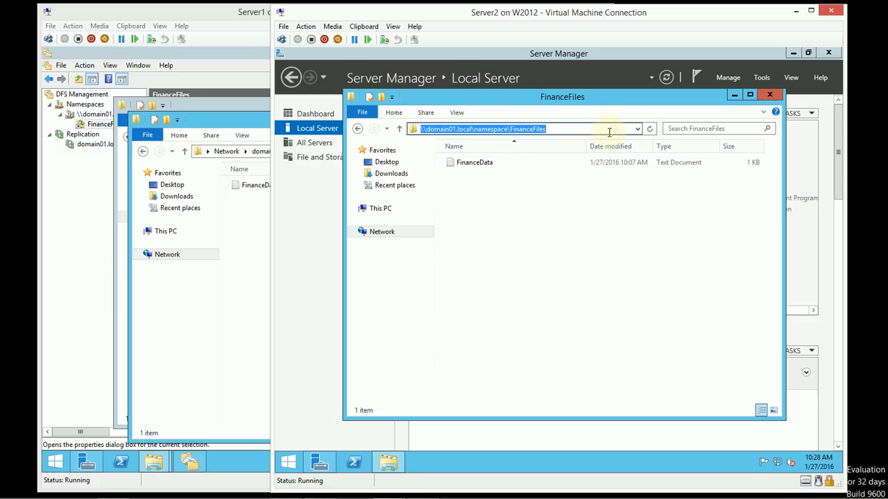
pyautogui.click(582, 129)
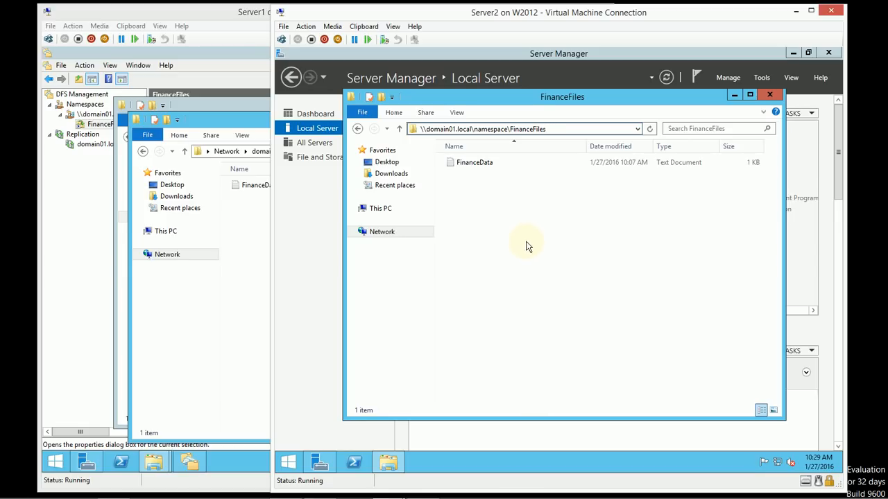
pyautogui.click(527, 269)
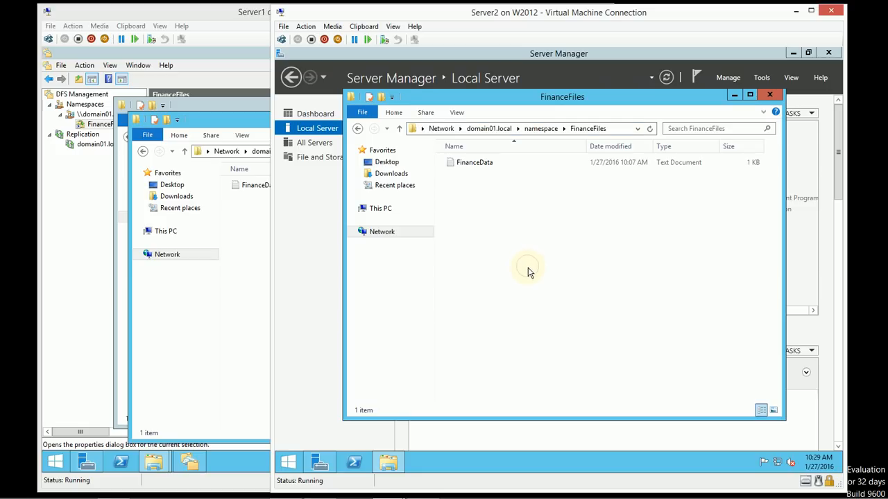